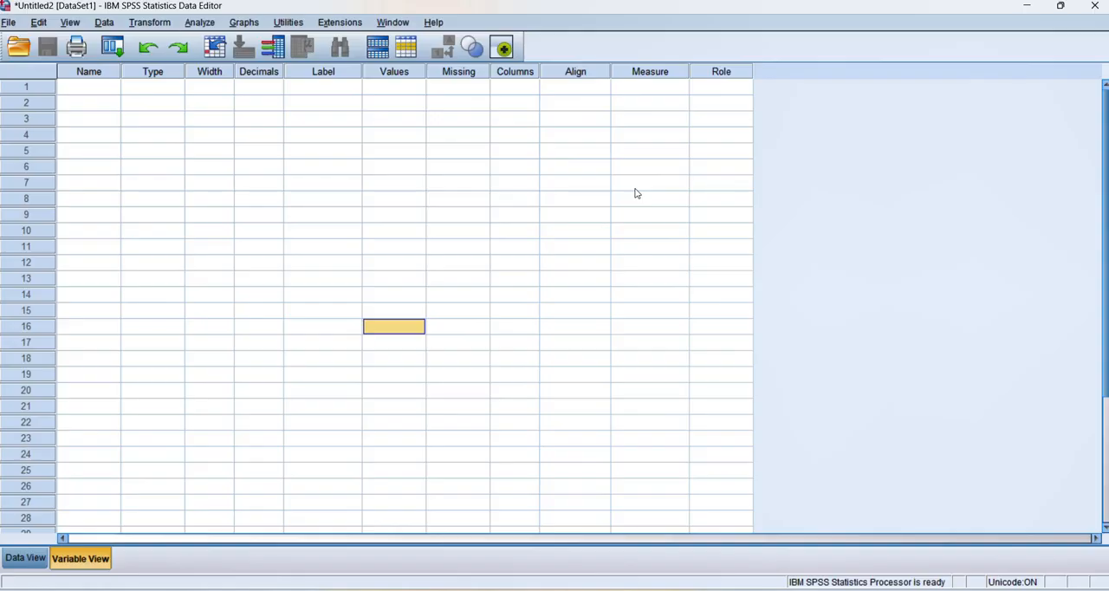
Import Sheet1 of the Excel file Data Sheet.xlsx, reading variable names from the first row of data.
{"action": "left_click", "coordinate": [9, 23]}
{"action": "mouse_move", "coordinate": [151, 80]}
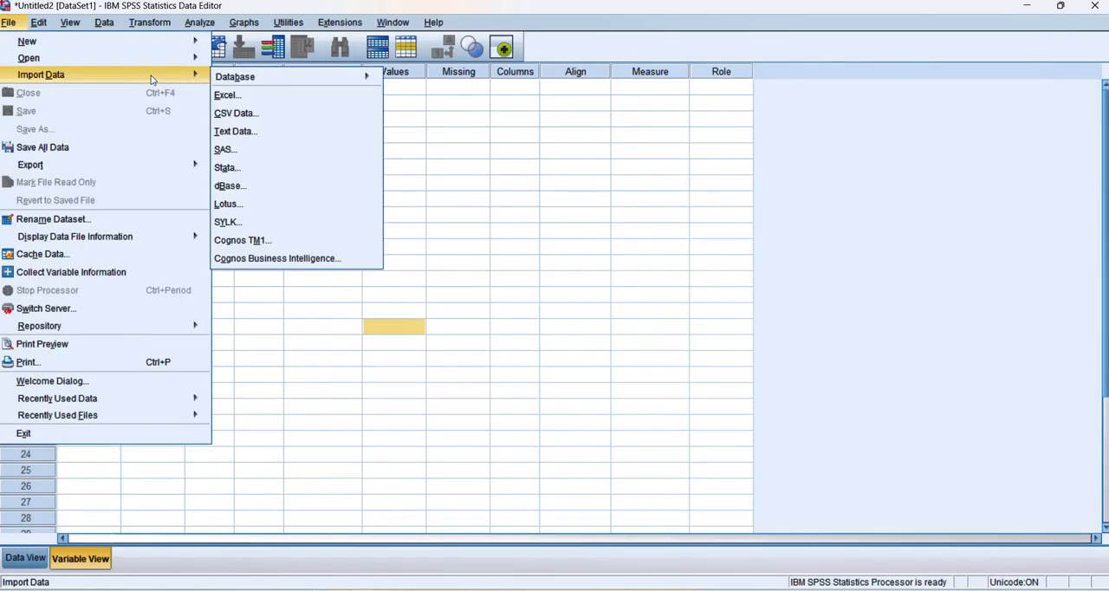
{"action": "left_click", "coordinate": [241, 97]}
{"action": "key", "text": "Return"}
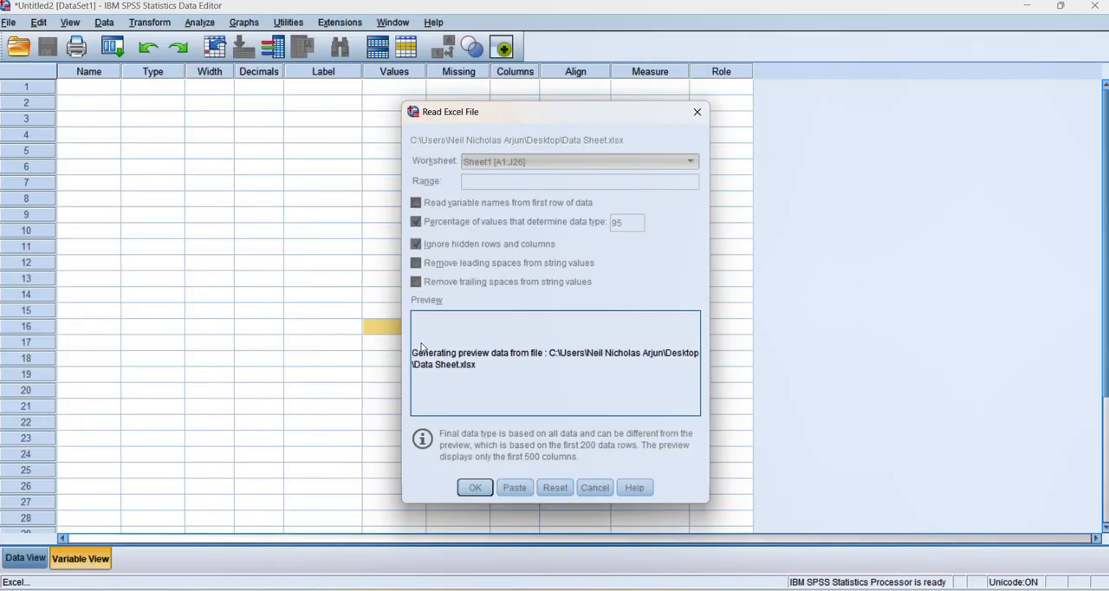
{"action": "left_click", "coordinate": [474, 489]}
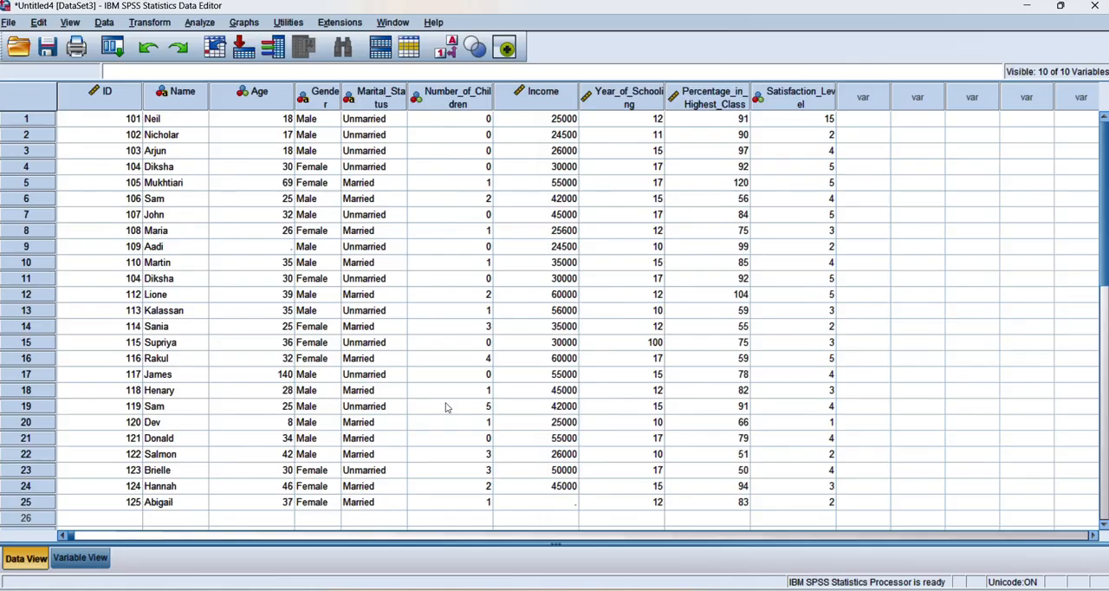
Set up a simple bar chart in Chart Builder with Gender on the x-axis.
{"action": "left_click", "coordinate": [242, 23]}
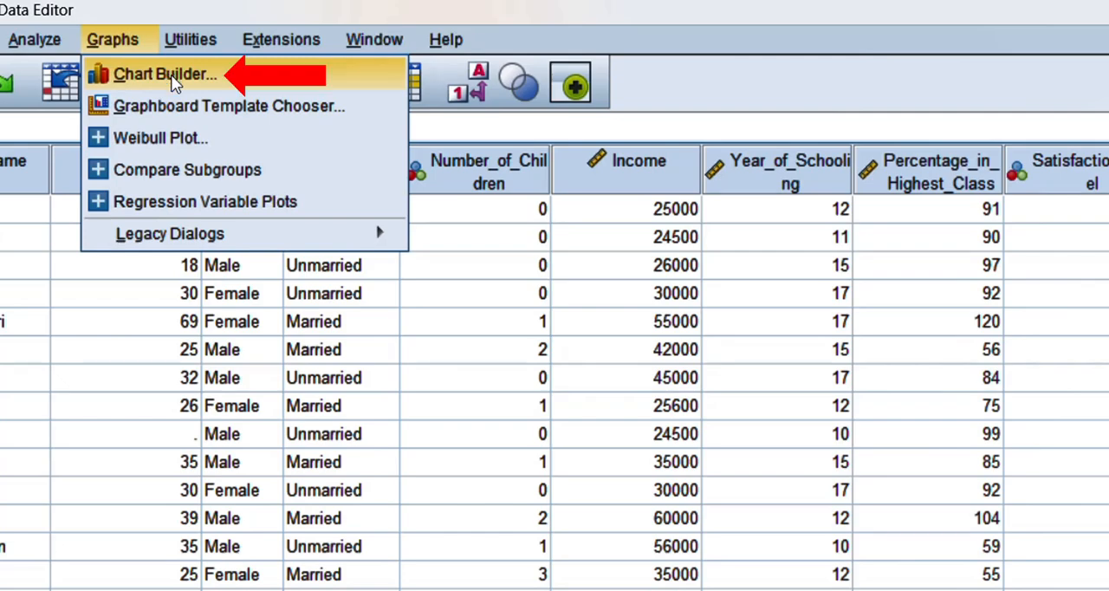
{"action": "mouse_move", "coordinate": [310, 233]}
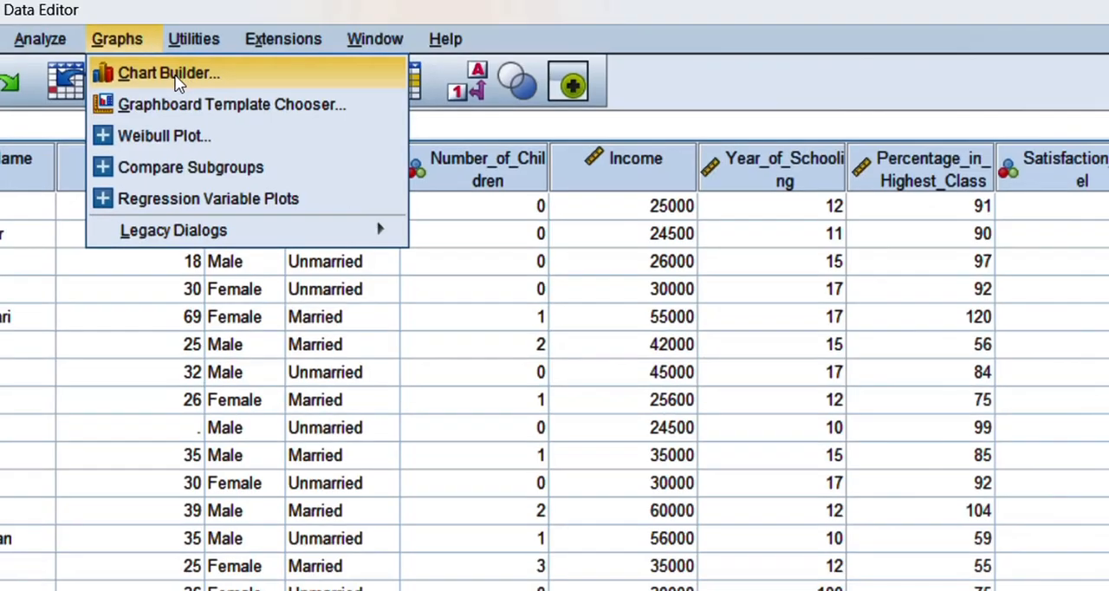
{"action": "left_click", "coordinate": [172, 75]}
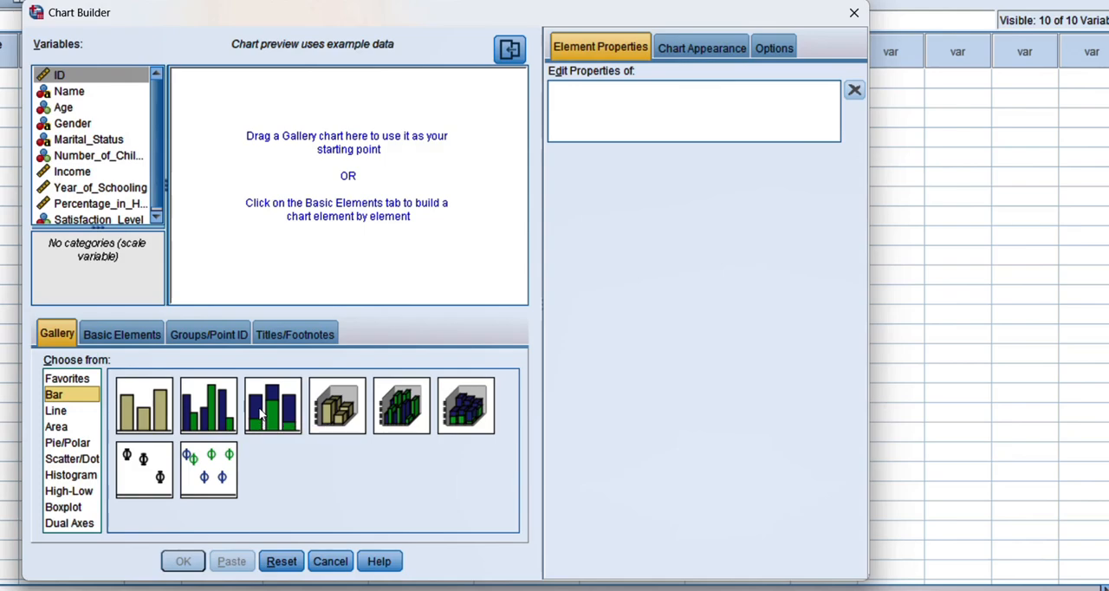
{"action": "left_click", "coordinate": [153, 418]}
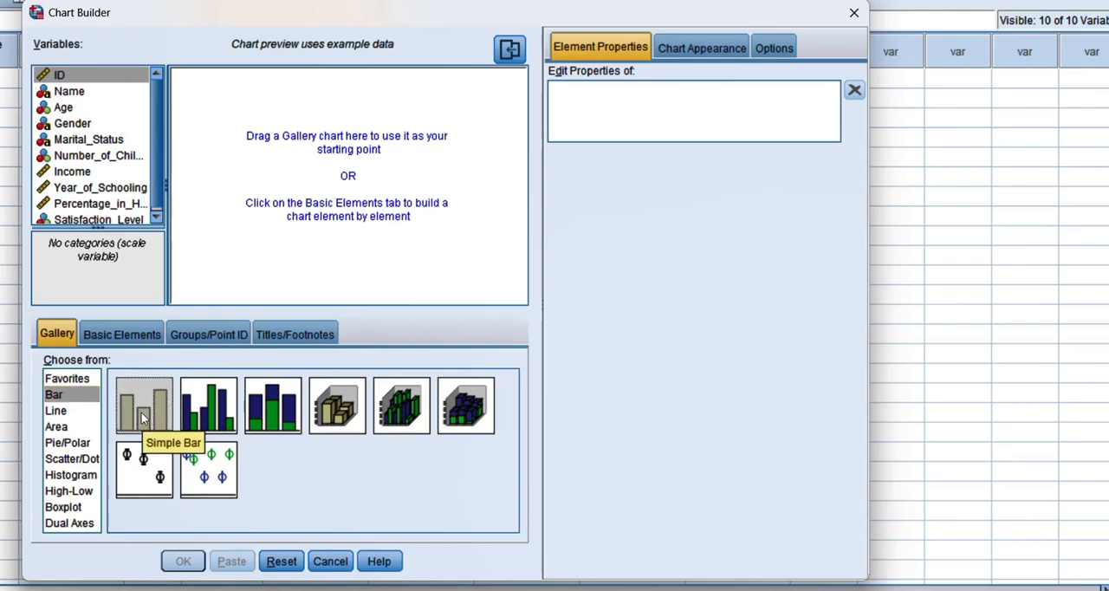
{"action": "left_click_drag", "start_coordinate": [144, 419], "coordinate": [317, 205]}
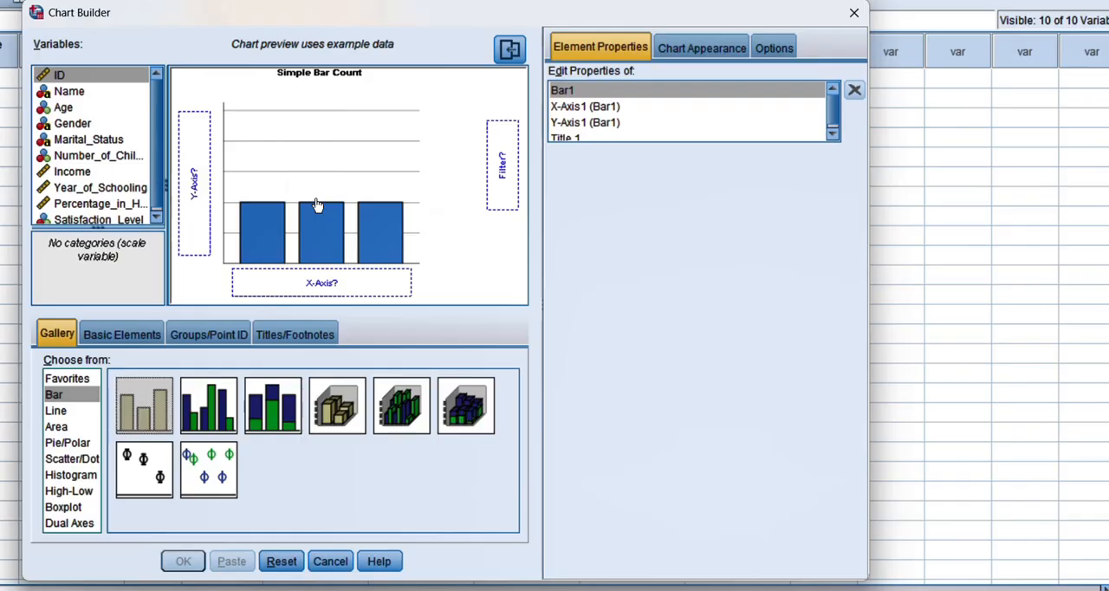
{"action": "left_click", "coordinate": [318, 205]}
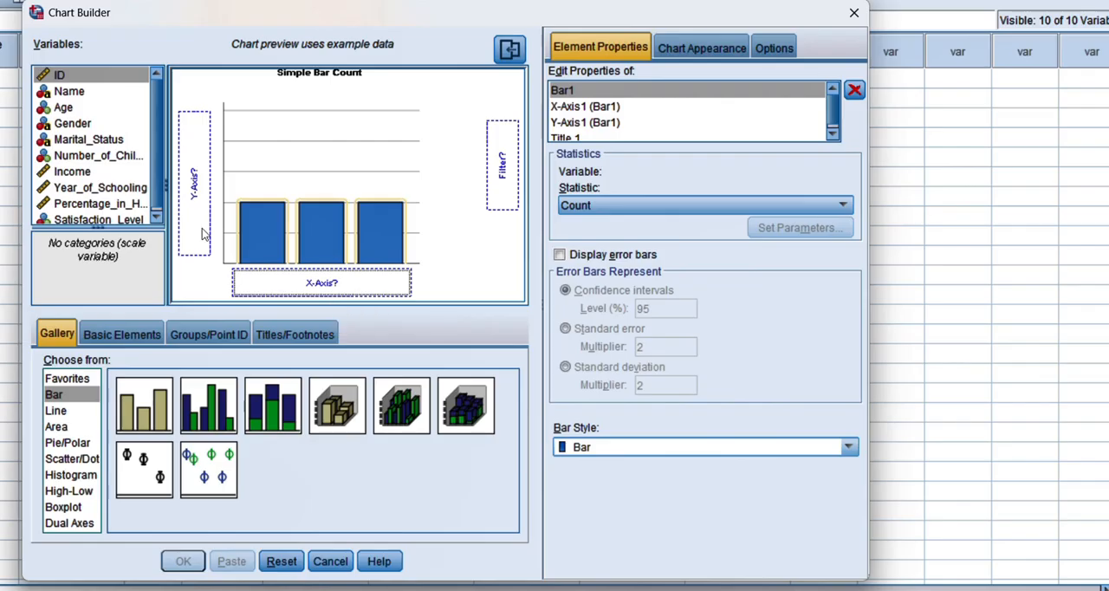
{"action": "left_click", "coordinate": [73, 127]}
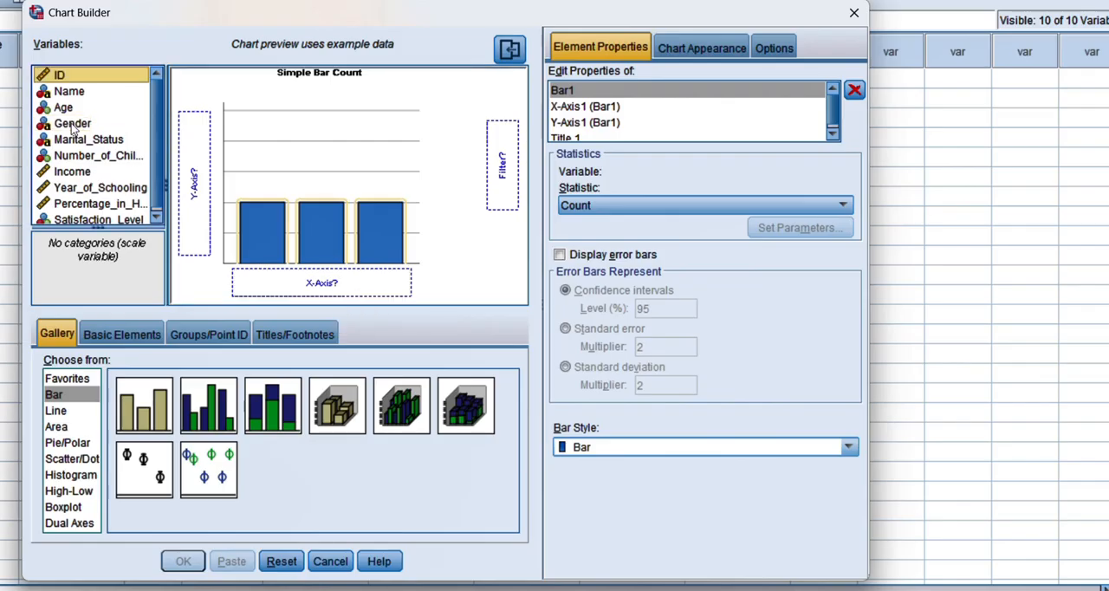
{"action": "left_click_drag", "start_coordinate": [73, 127], "coordinate": [314, 279]}
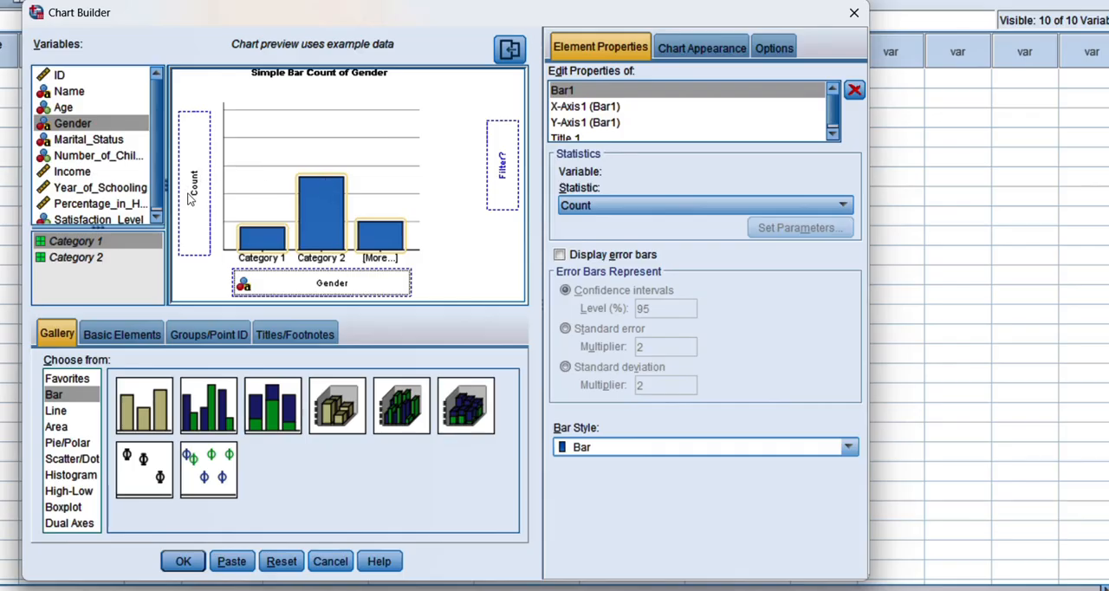
Review the available bar statistics, the custom colour and grid line settings, and the missing-value and chart size options.
{"action": "left_click", "coordinate": [844, 205]}
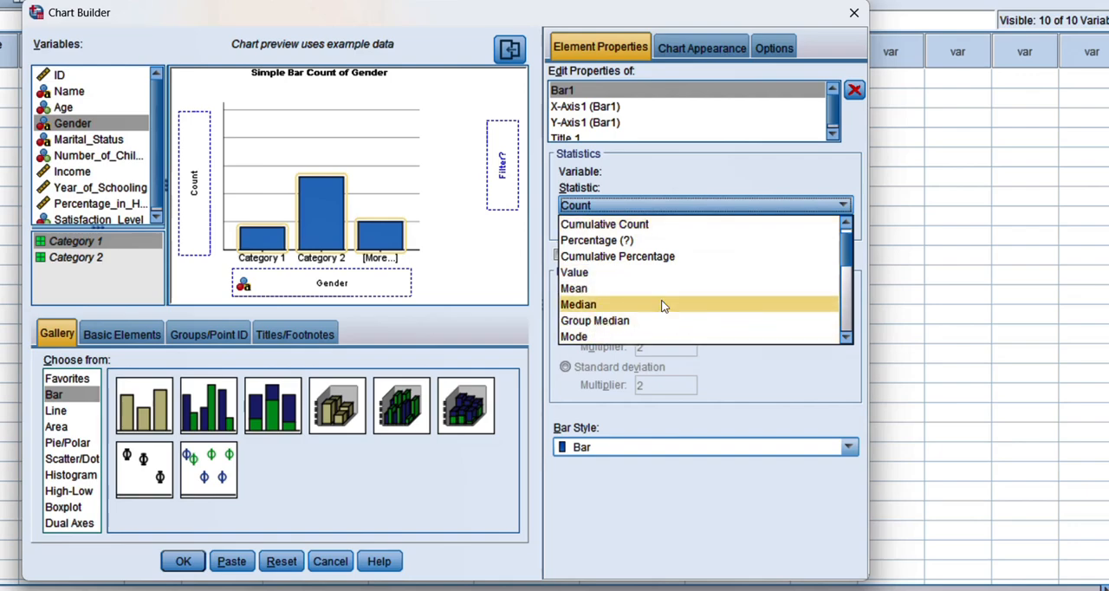
{"action": "left_click", "coordinate": [627, 206]}
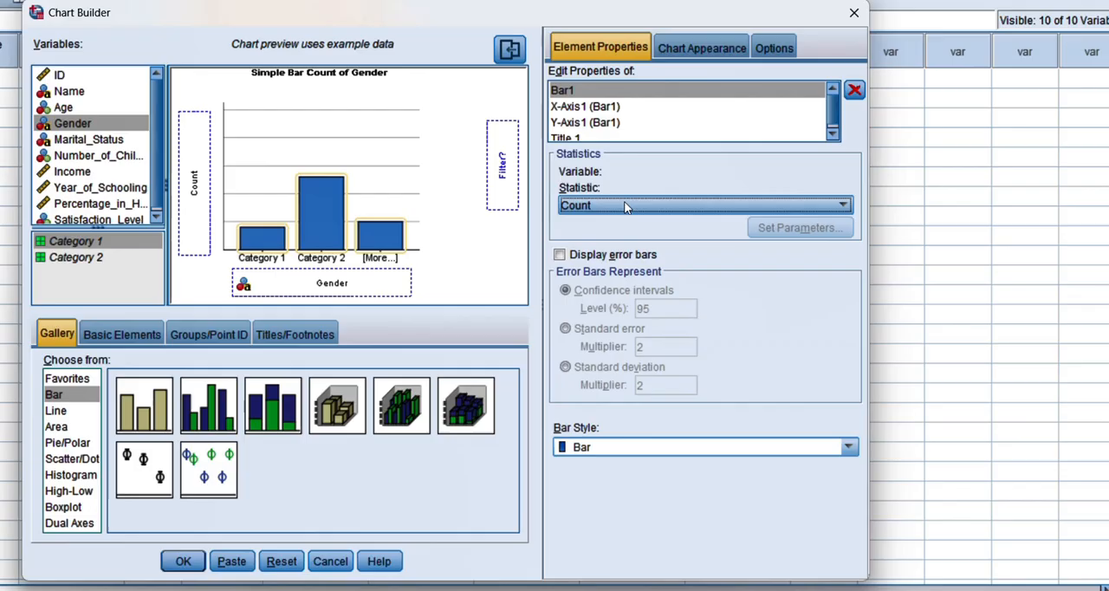
{"action": "left_click", "coordinate": [691, 51]}
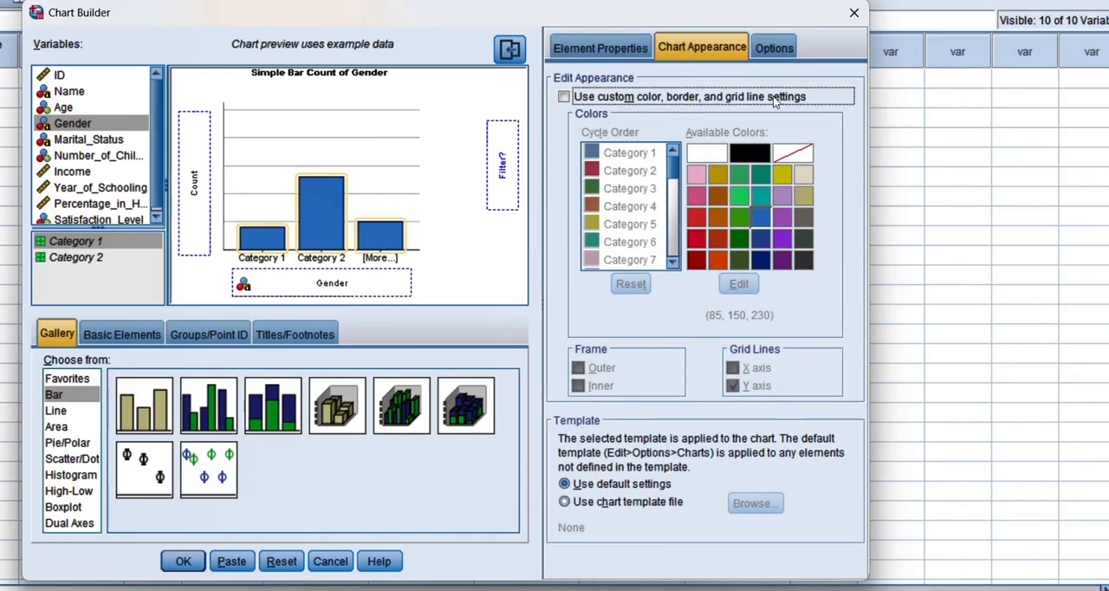
{"action": "left_click", "coordinate": [775, 47]}
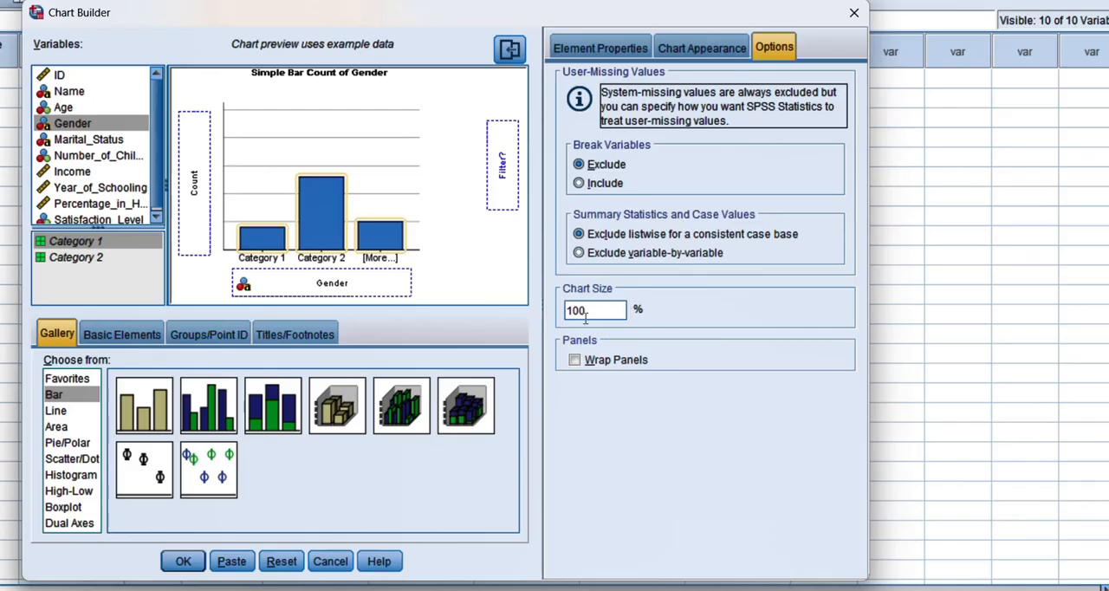
Switch Title 1 to a custom title with its text left blank and generate the Gender bar chart.
{"action": "left_click", "coordinate": [581, 47]}
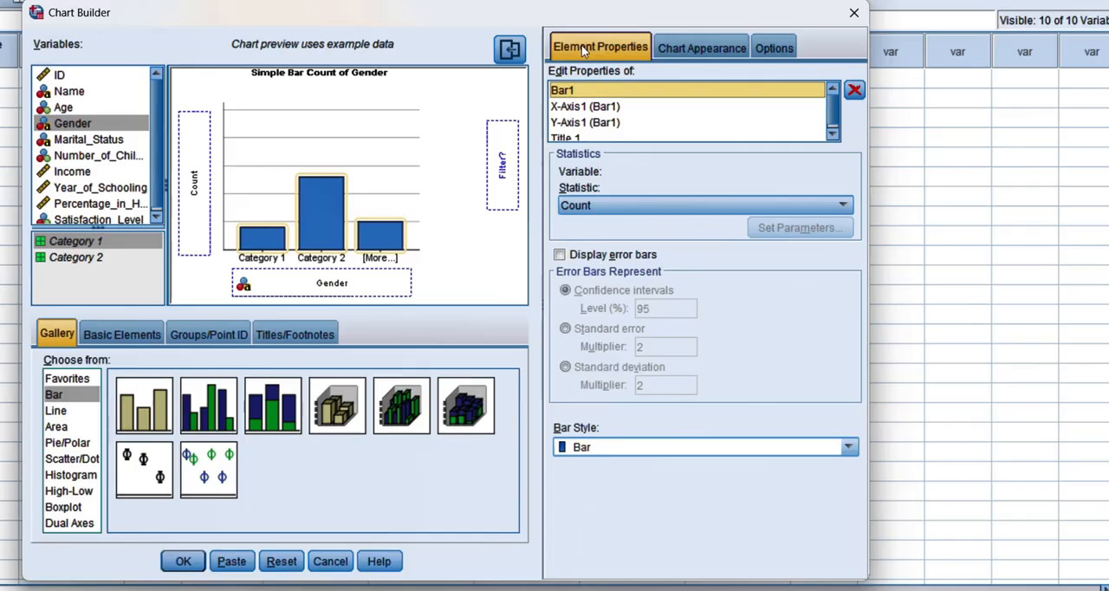
{"action": "left_click_drag", "start_coordinate": [833, 104], "coordinate": [835, 116]}
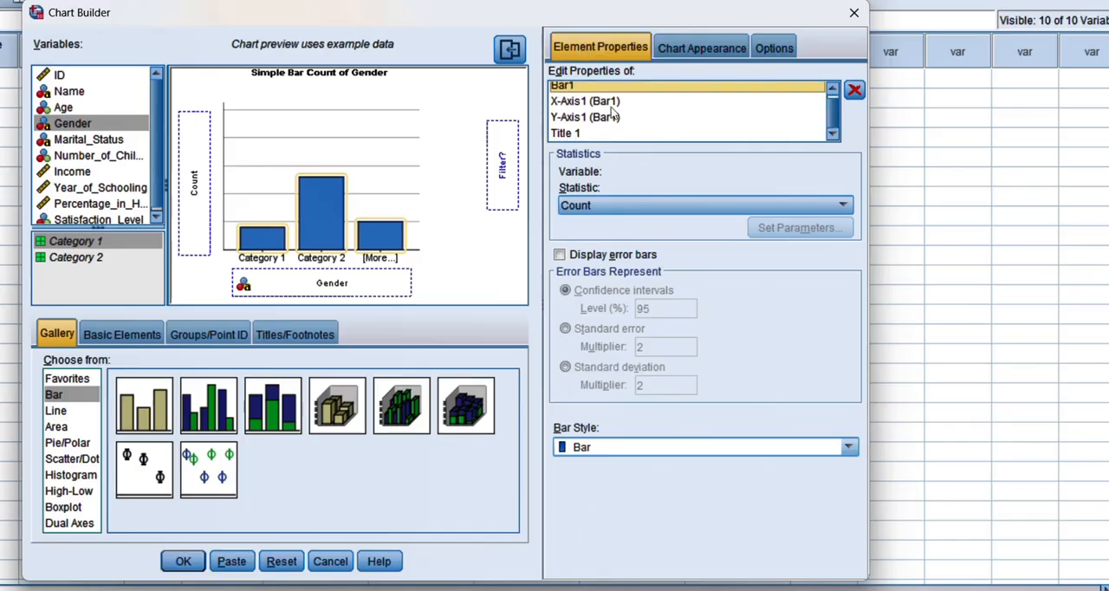
{"action": "left_click", "coordinate": [569, 134]}
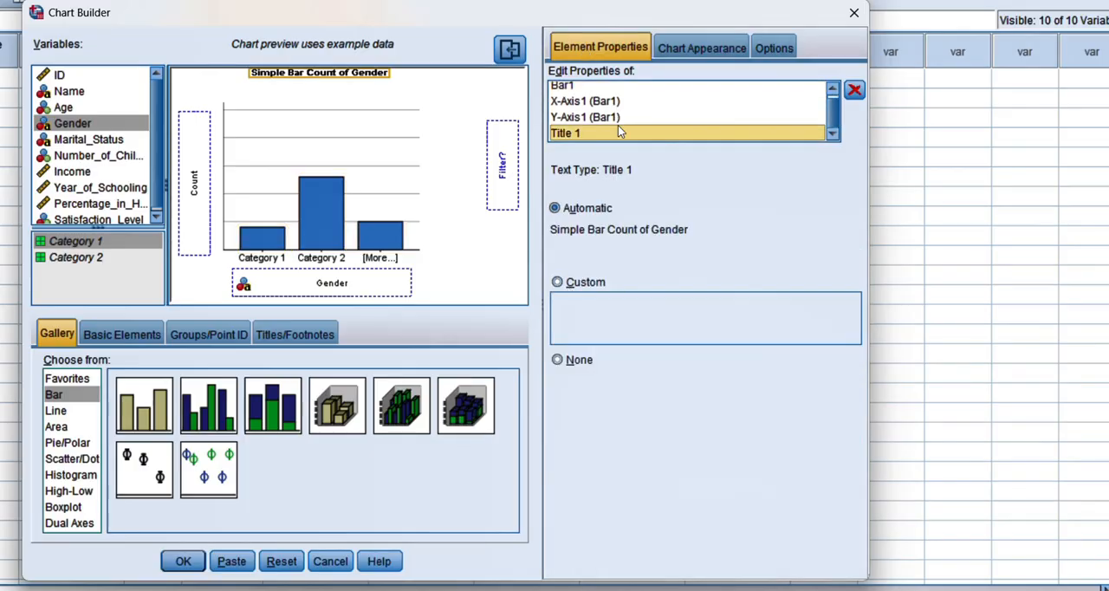
{"action": "left_click", "coordinate": [561, 283]}
{"action": "left_click", "coordinate": [591, 307]}
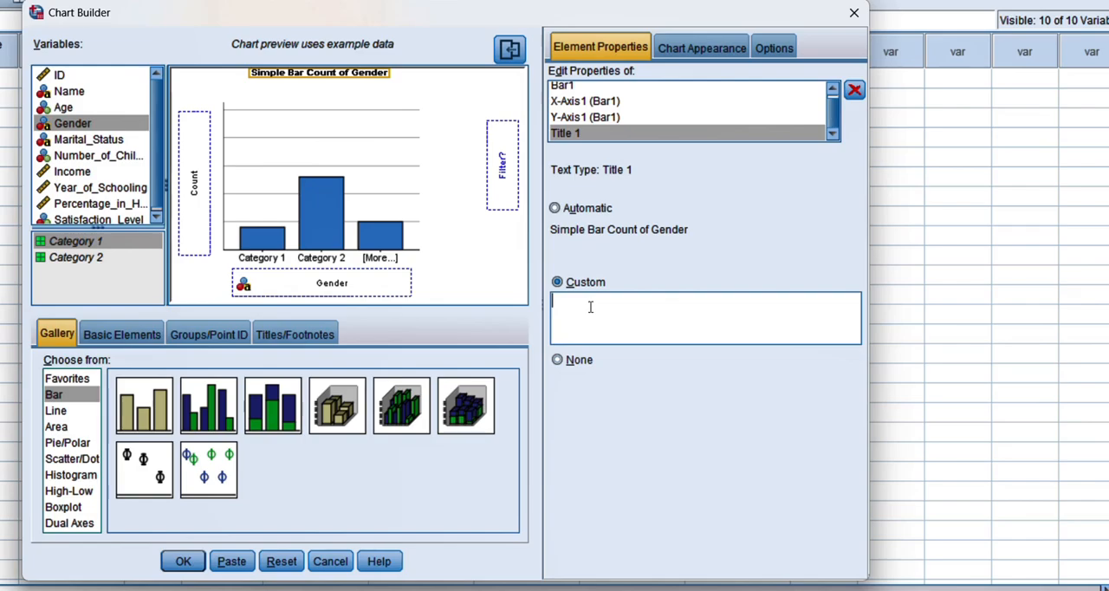
{"action": "left_click", "coordinate": [179, 561]}
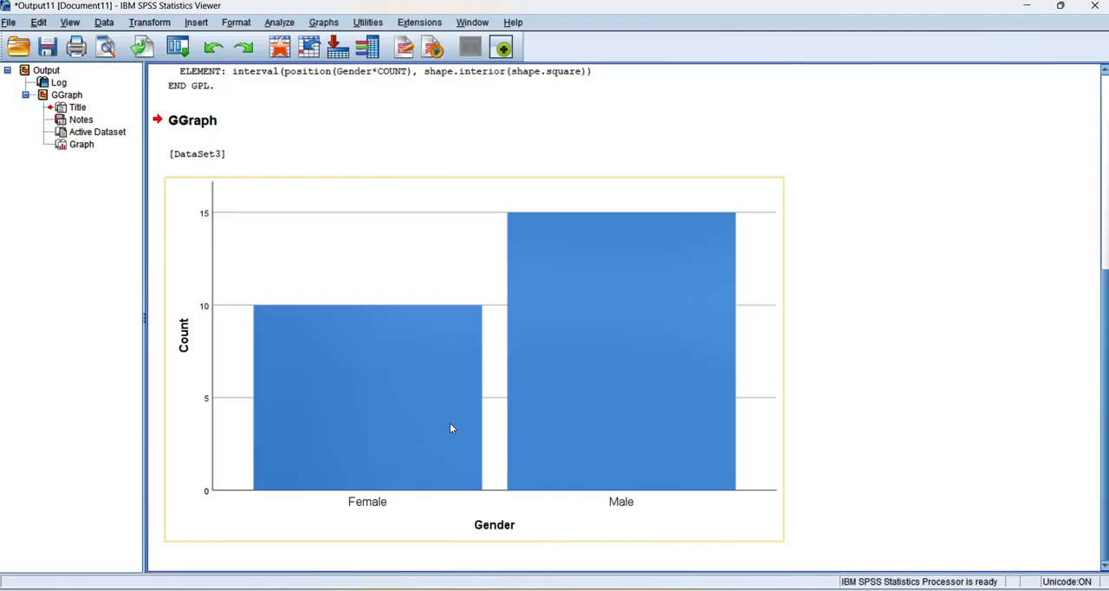
Return to the data and reopen Chart Builder to change the Gender chart to a clustered bar chart.
{"action": "left_click", "coordinate": [1033, 12]}
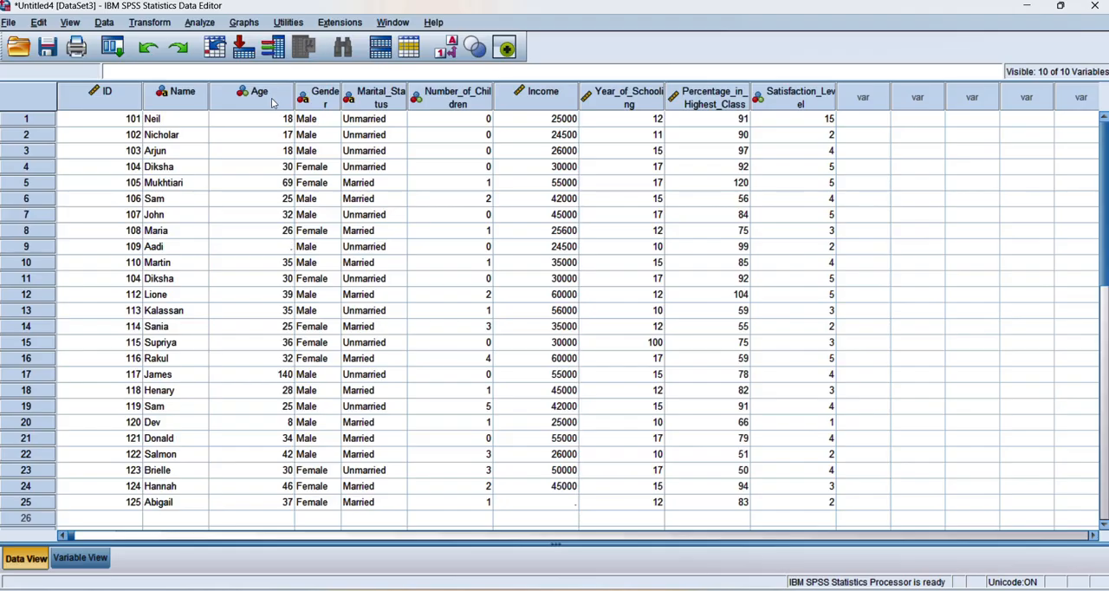
{"action": "left_click", "coordinate": [244, 23]}
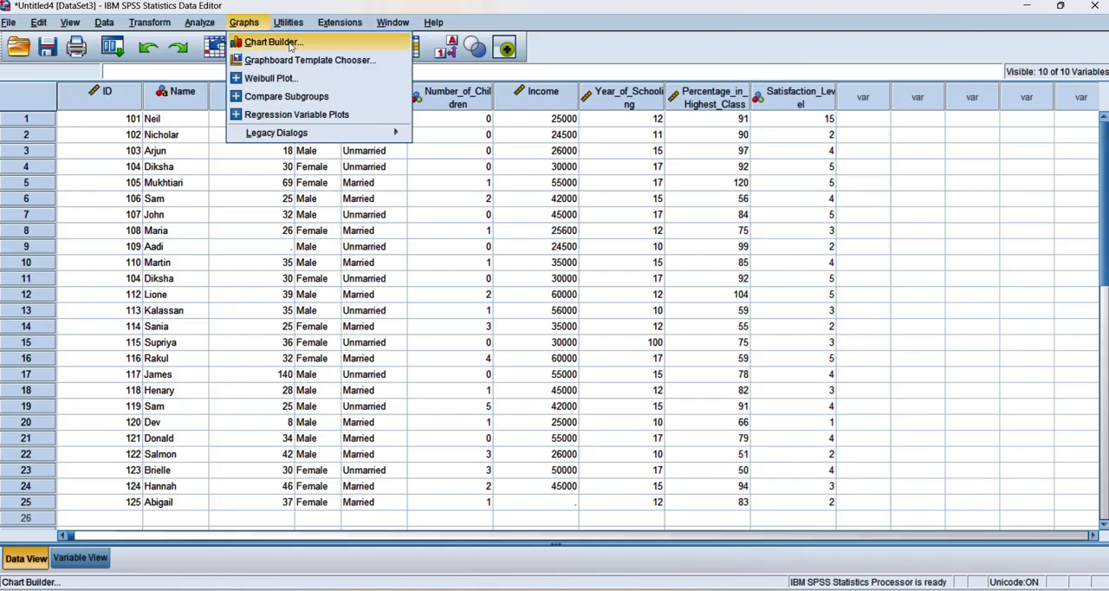
{"action": "left_click", "coordinate": [272, 41]}
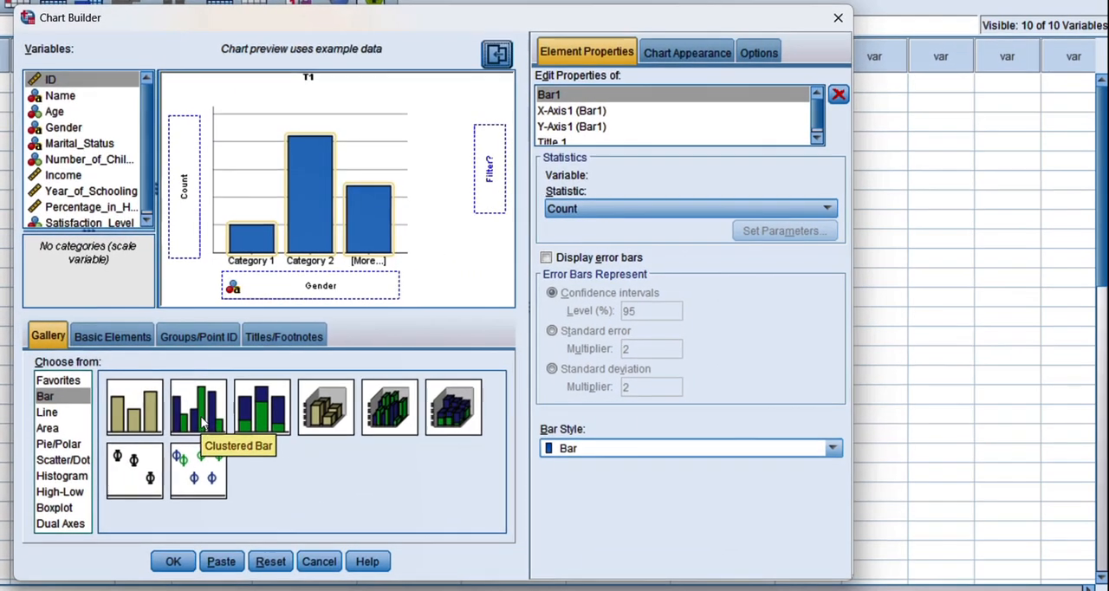
{"action": "left_click_drag", "start_coordinate": [303, 400], "coordinate": [387, 216]}
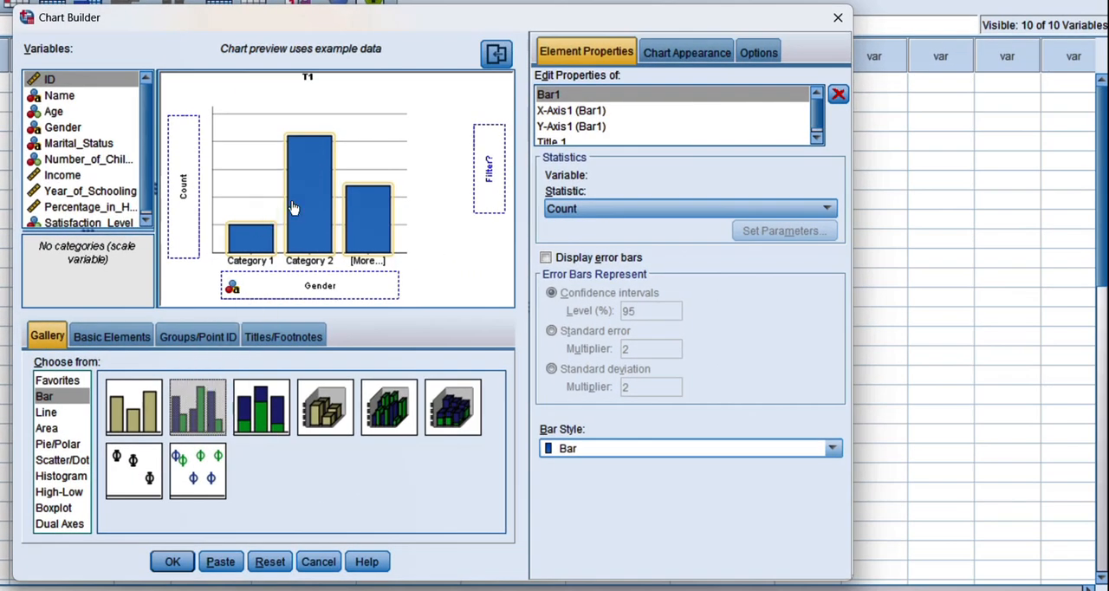
{"action": "left_click_drag", "start_coordinate": [292, 208], "coordinate": [295, 206]}
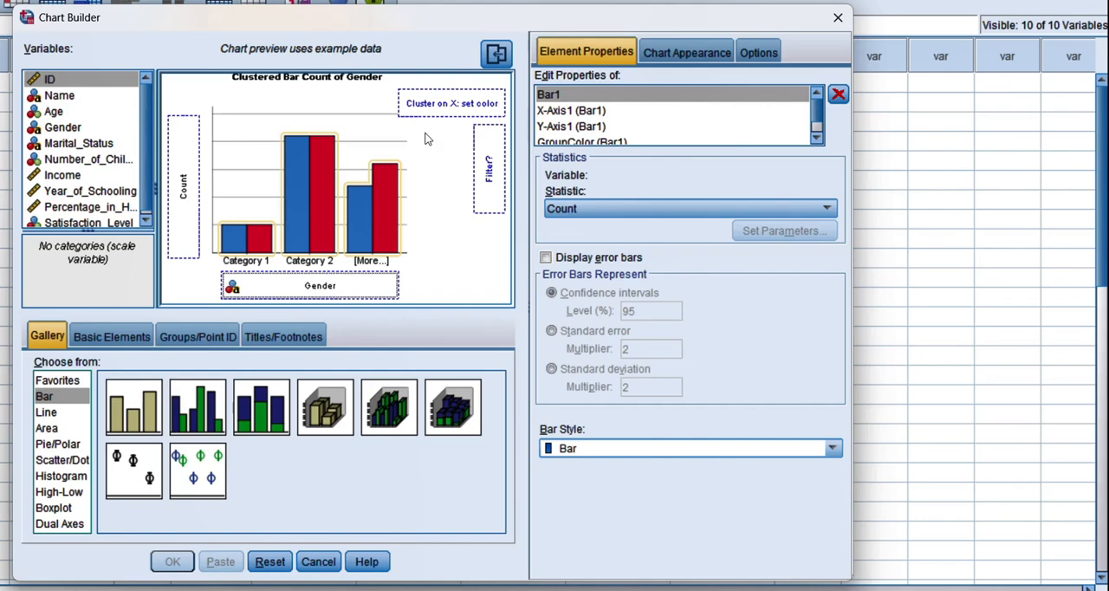
Set Marital_Status as the cluster colour variable and generate the clustered bar chart.
{"action": "left_click", "coordinate": [442, 105]}
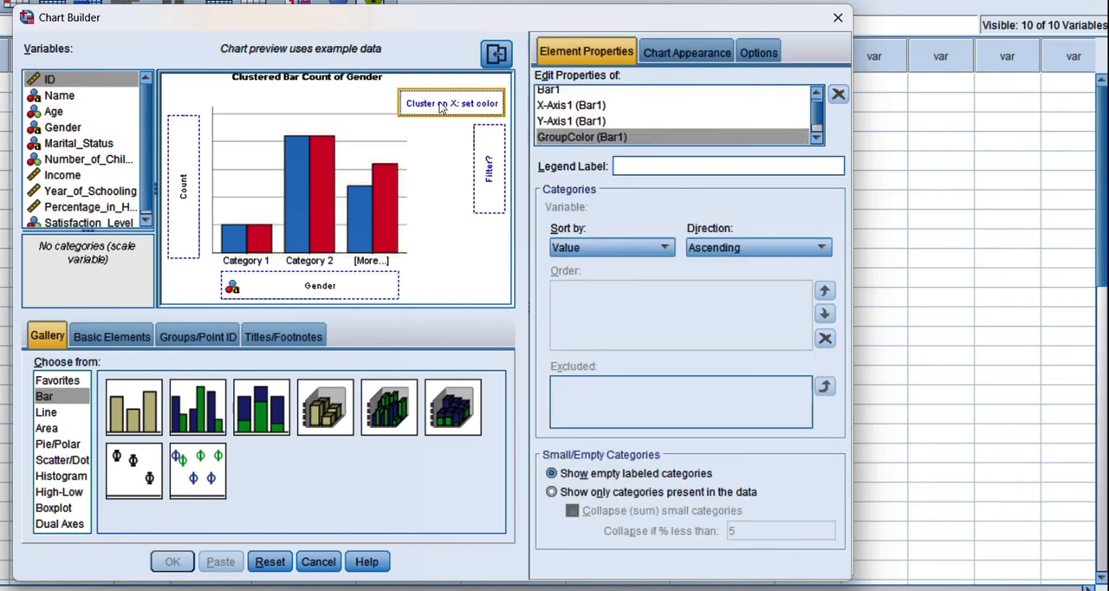
{"action": "left_click_drag", "start_coordinate": [66, 145], "coordinate": [421, 105]}
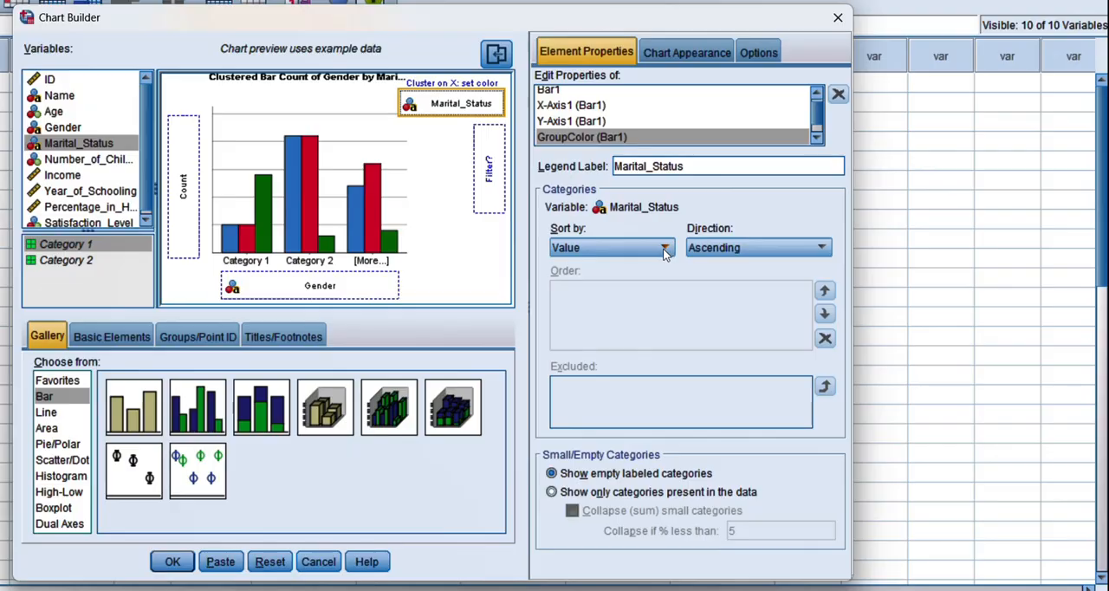
{"action": "left_click", "coordinate": [169, 565]}
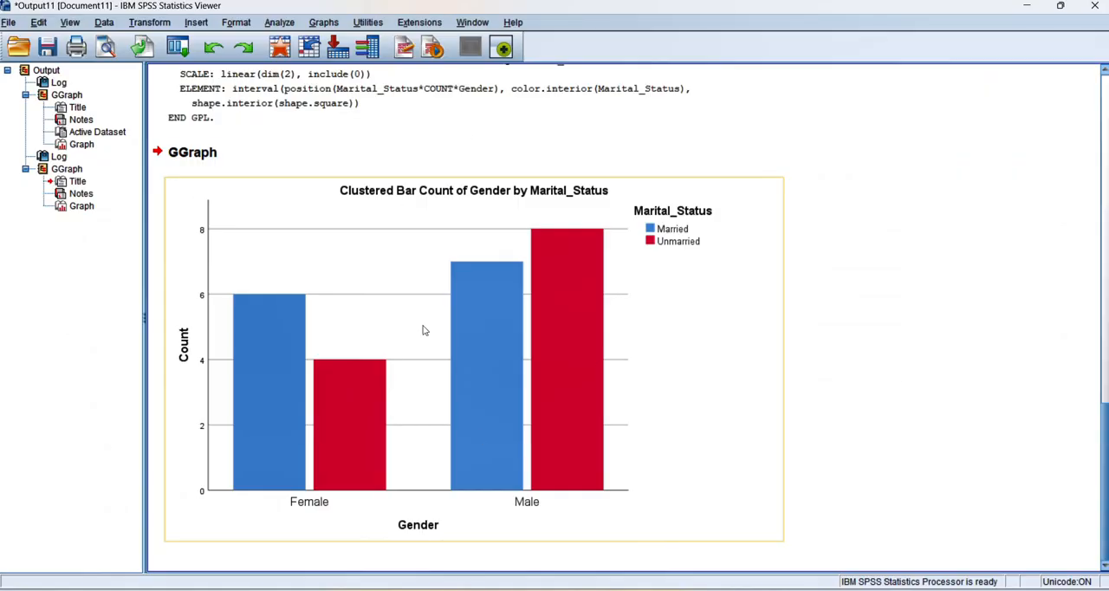
Return to the data and reopen Chart Builder to change the Gender chart to a stacked bar chart.
{"action": "left_click", "coordinate": [1027, 6]}
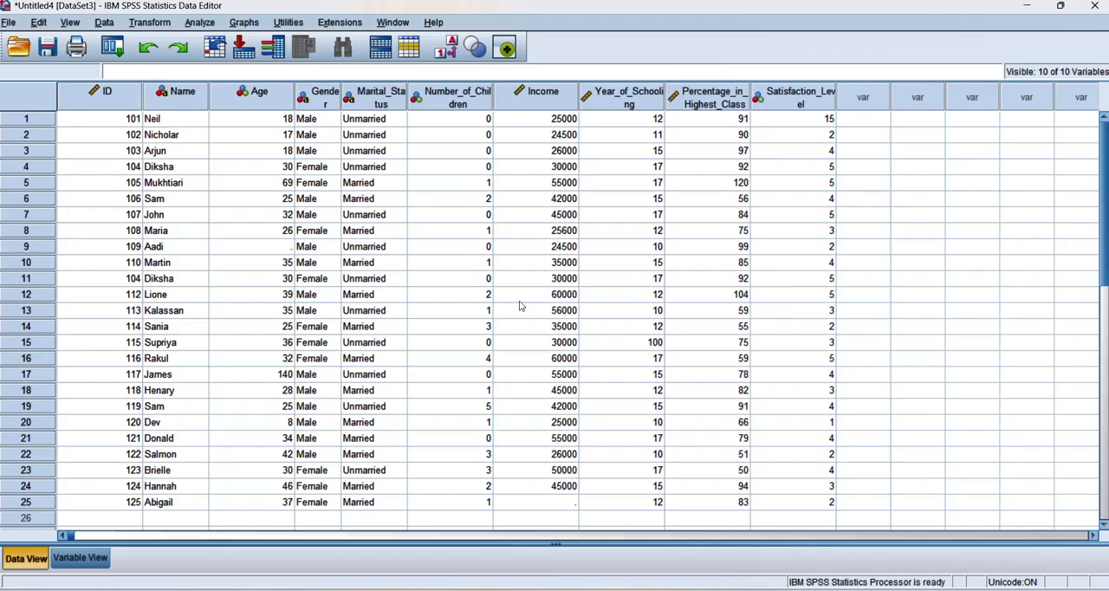
{"action": "left_click", "coordinate": [245, 24]}
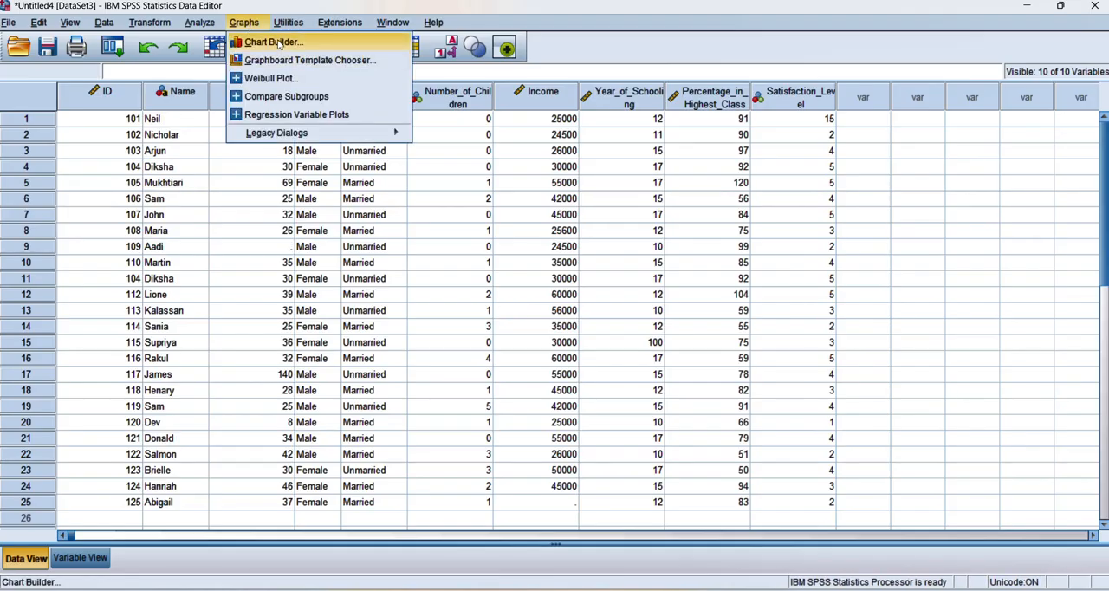
{"action": "left_click", "coordinate": [275, 42]}
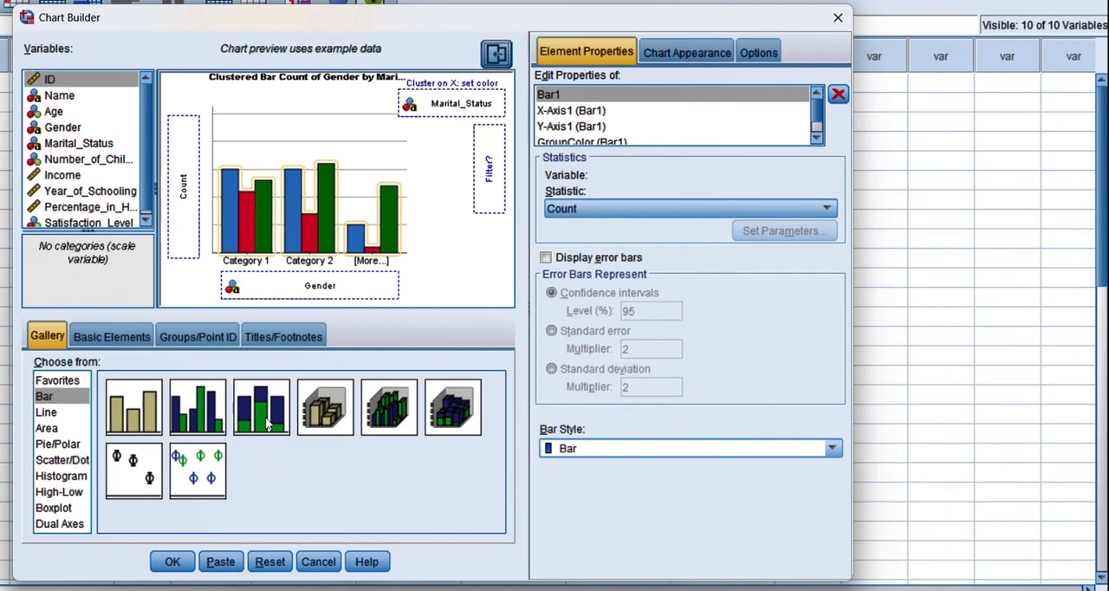
{"action": "left_click_drag", "start_coordinate": [267, 423], "coordinate": [307, 198]}
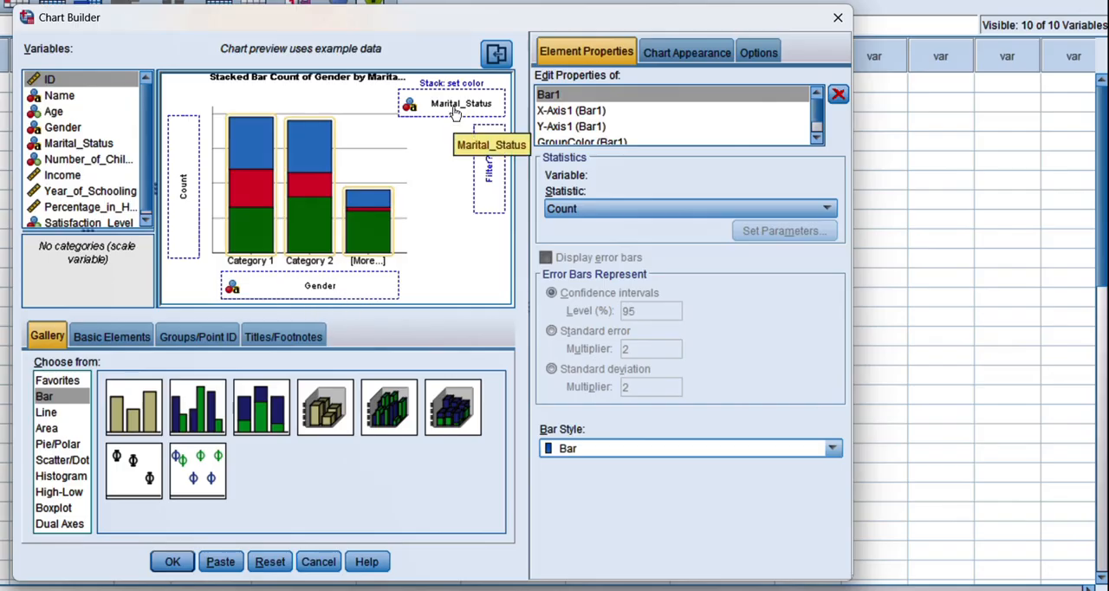
Replace Marital_Status with Satisfaction_Level as the stack colour variable of the stacked bar chart.
{"action": "left_click_drag", "start_coordinate": [452, 113], "coordinate": [83, 130]}
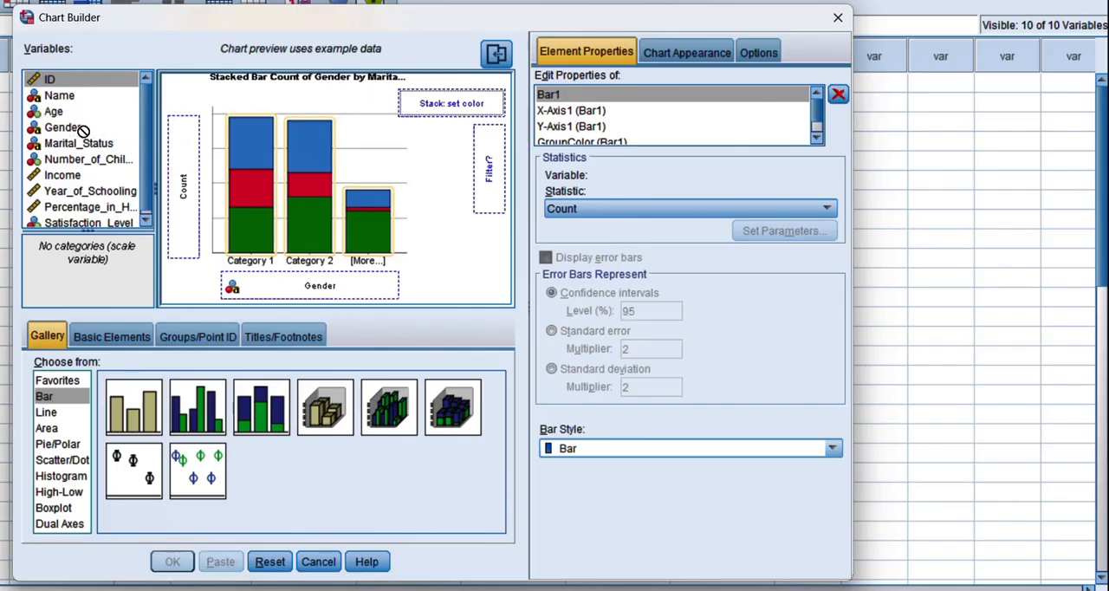
{"action": "left_click", "coordinate": [66, 222]}
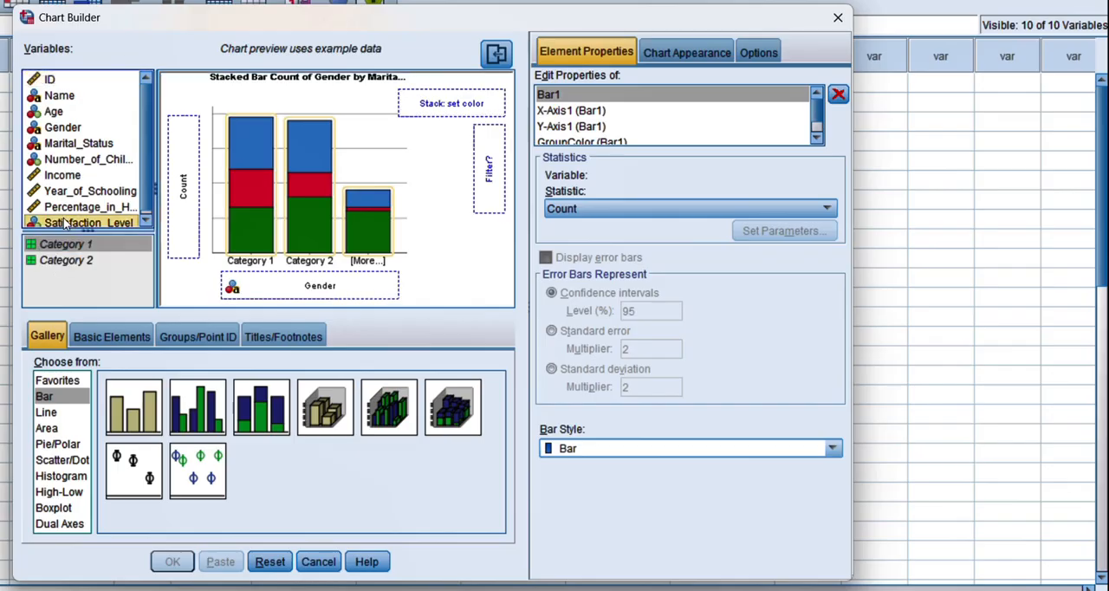
{"action": "left_click_drag", "start_coordinate": [67, 222], "coordinate": [445, 104]}
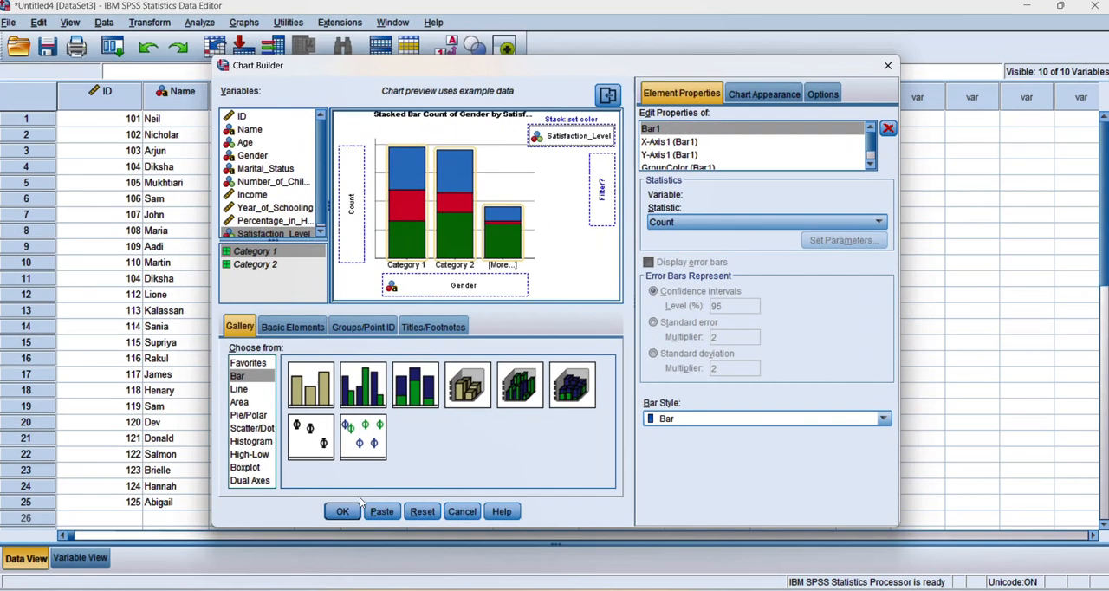
Generate the stacked bar chart of Gender by Satisfaction_Level and maximize the output window to compare it with the clustered chart.
{"action": "left_click", "coordinate": [343, 512]}
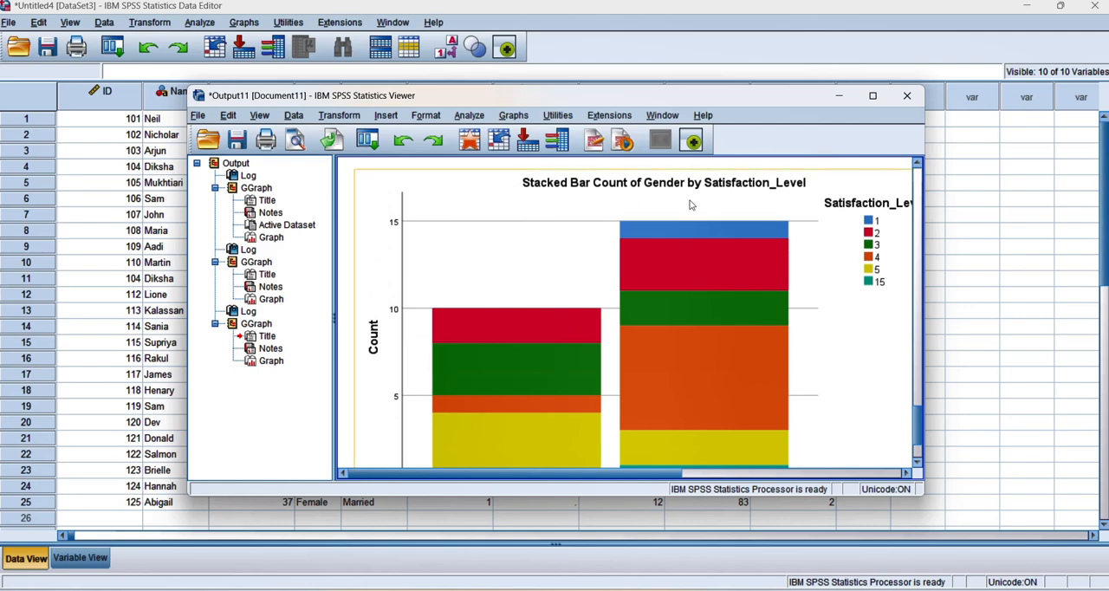
{"action": "left_click", "coordinate": [872, 96]}
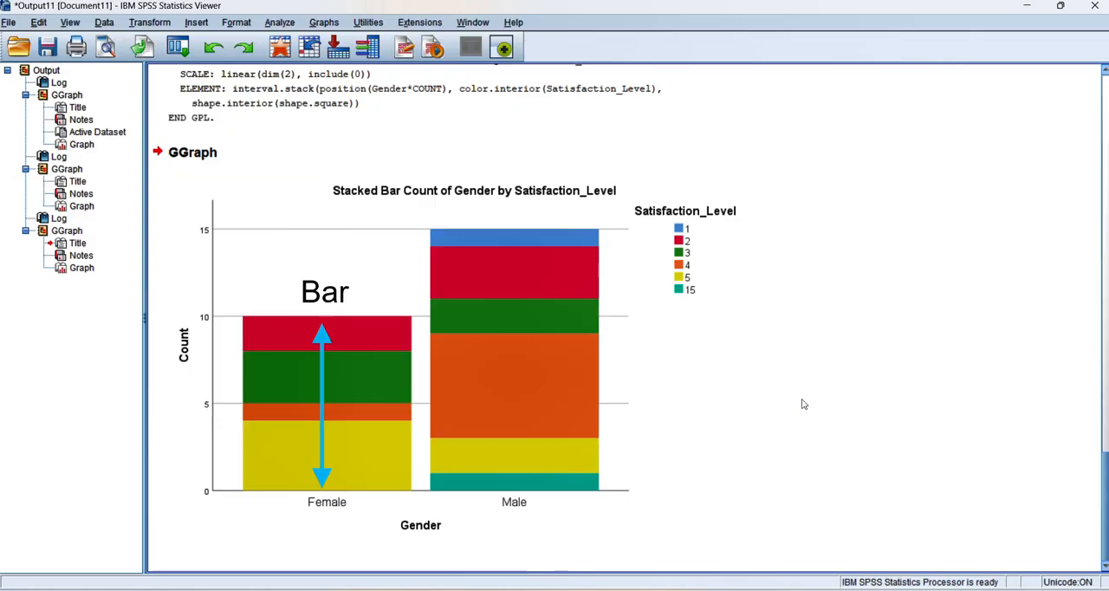
{"action": "left_click_drag", "start_coordinate": [1104, 488], "coordinate": [1099, 350]}
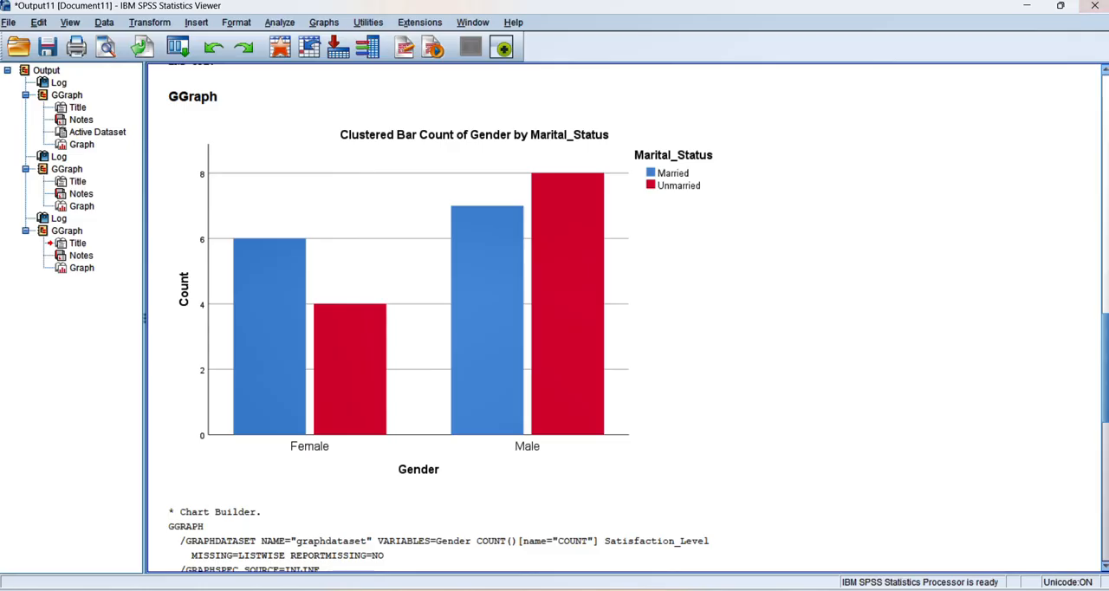
Return to the data and reopen Chart Builder to change the Gender chart to a pie chart.
{"action": "left_click", "coordinate": [1027, 6]}
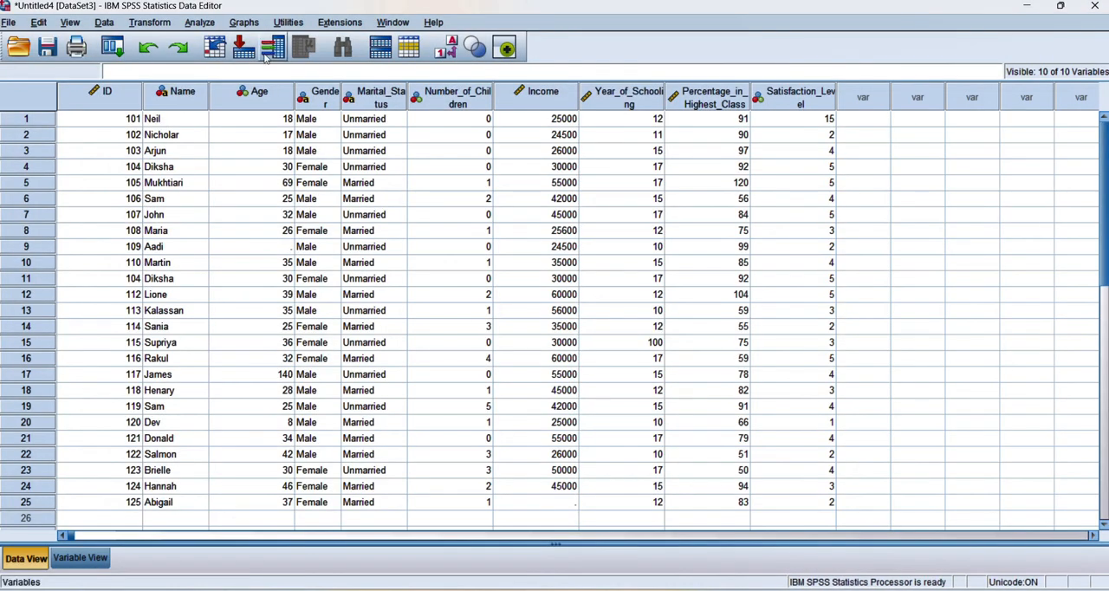
{"action": "left_click", "coordinate": [241, 23]}
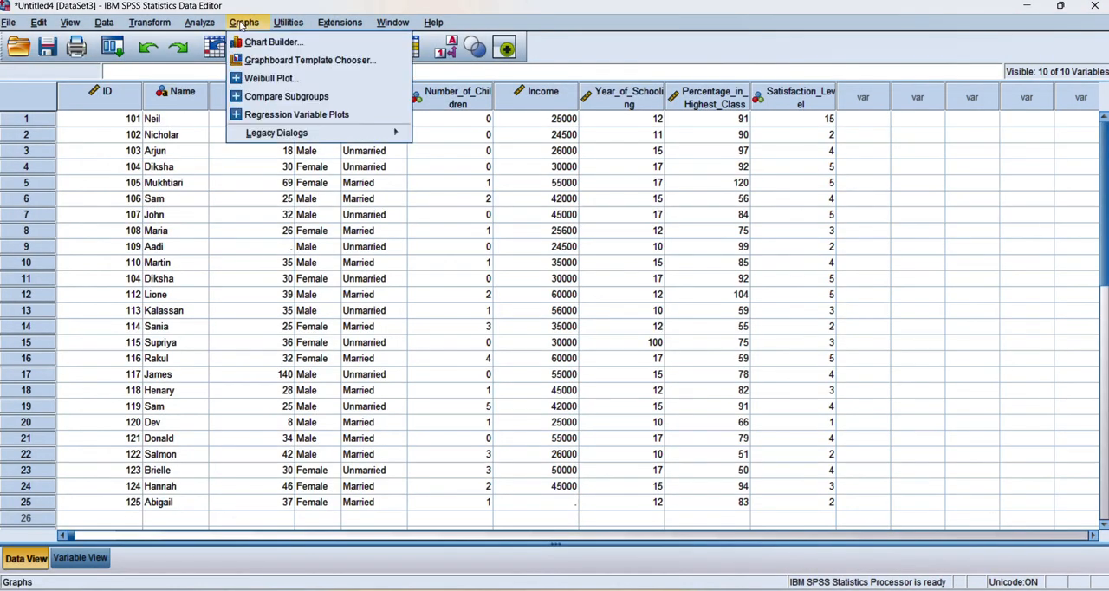
{"action": "left_click", "coordinate": [281, 44]}
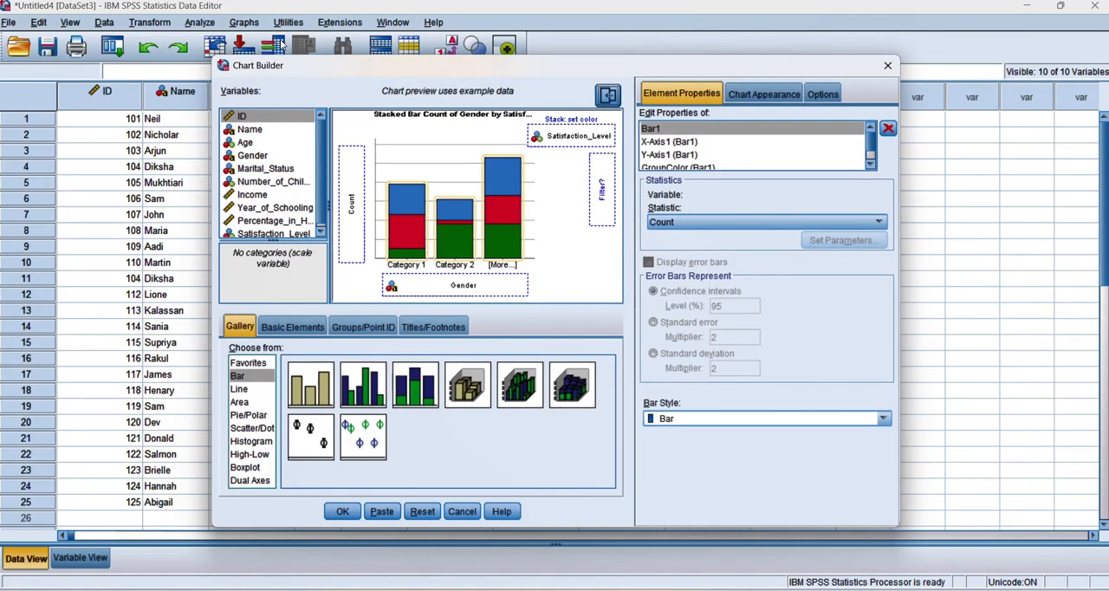
{"action": "left_click", "coordinate": [245, 415]}
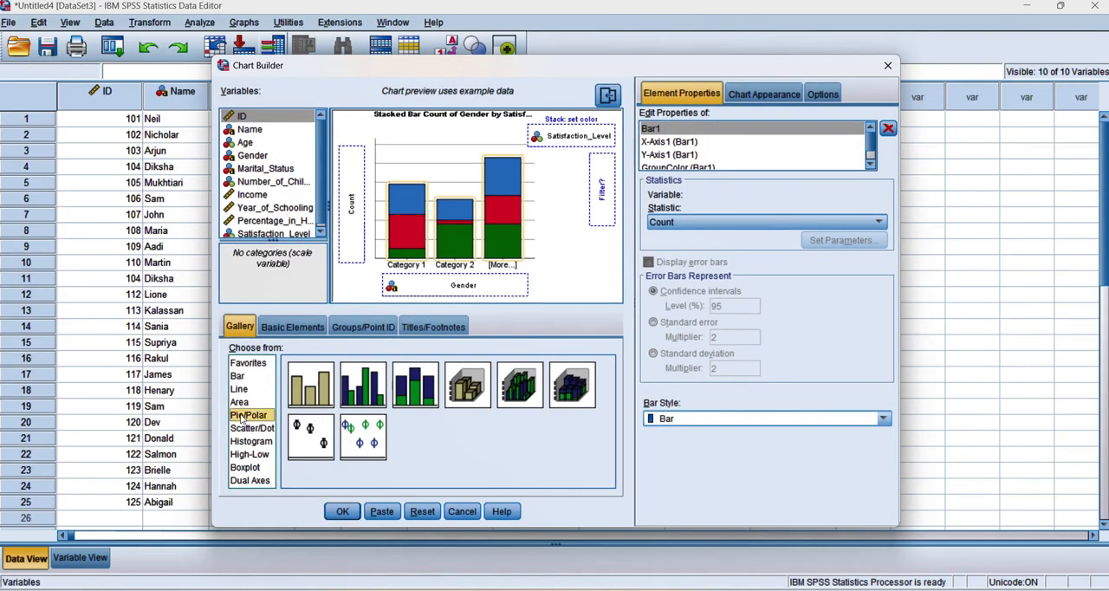
{"action": "left_click_drag", "start_coordinate": [305, 408], "coordinate": [460, 209]}
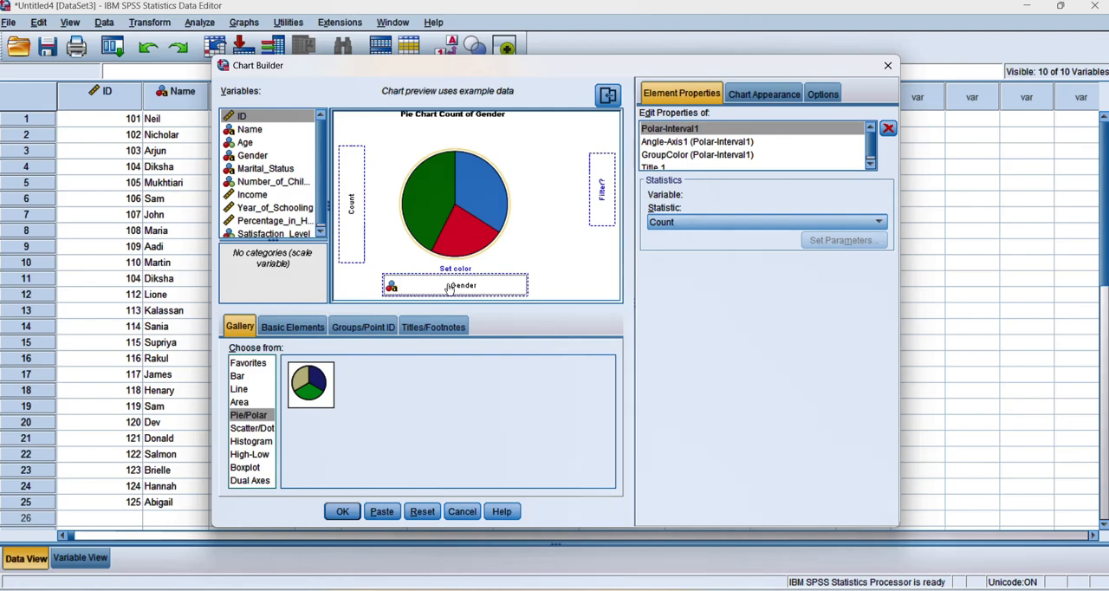
Set Marital_Status as the pie's colour variable, switch the title to Custom and generate the pie chart.
{"action": "left_click_drag", "start_coordinate": [264, 168], "coordinate": [457, 286]}
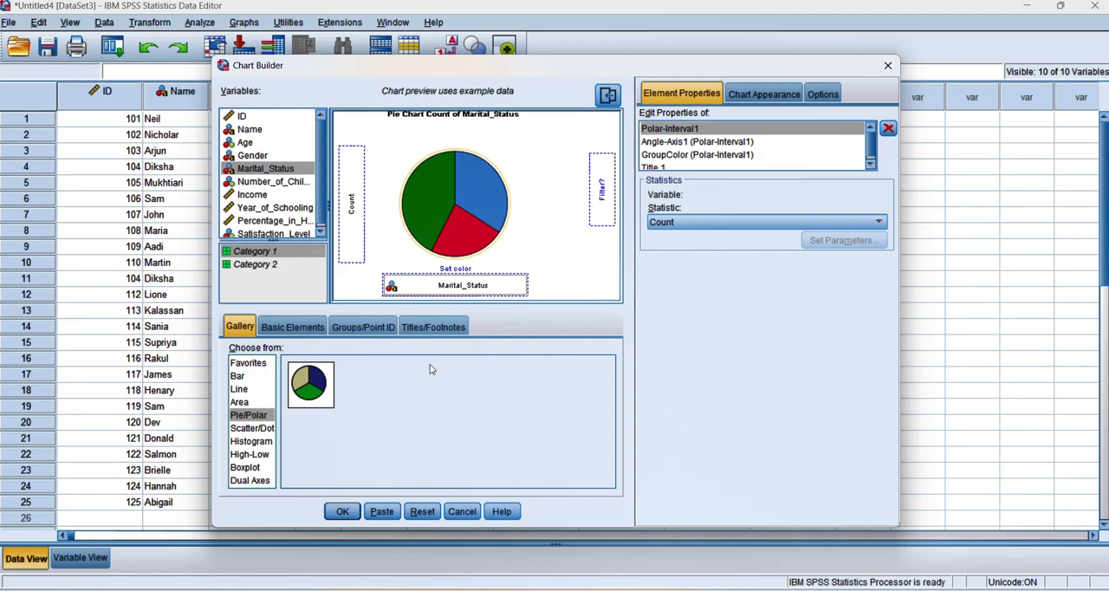
{"action": "left_click", "coordinate": [662, 166]}
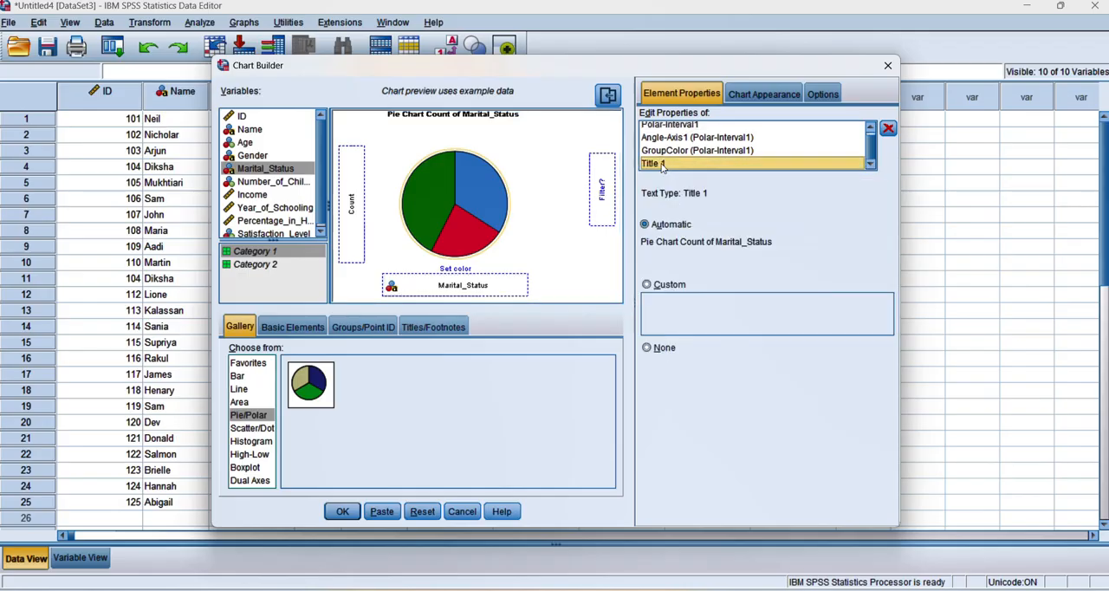
{"action": "left_click", "coordinate": [646, 284]}
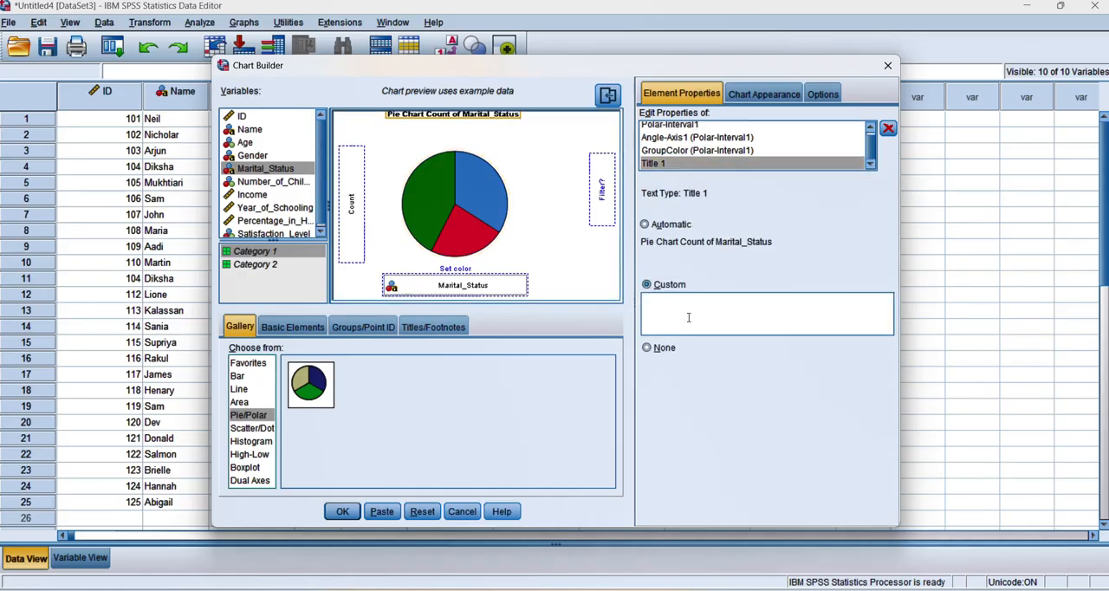
{"action": "left_click", "coordinate": [342, 512]}
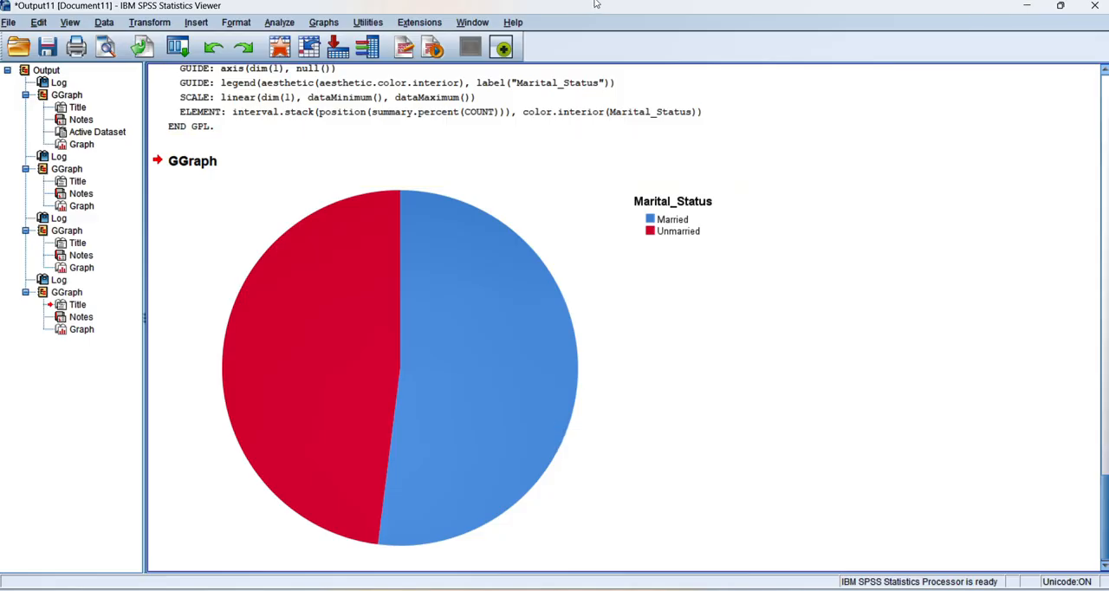
{"action": "left_click", "coordinate": [439, 316]}
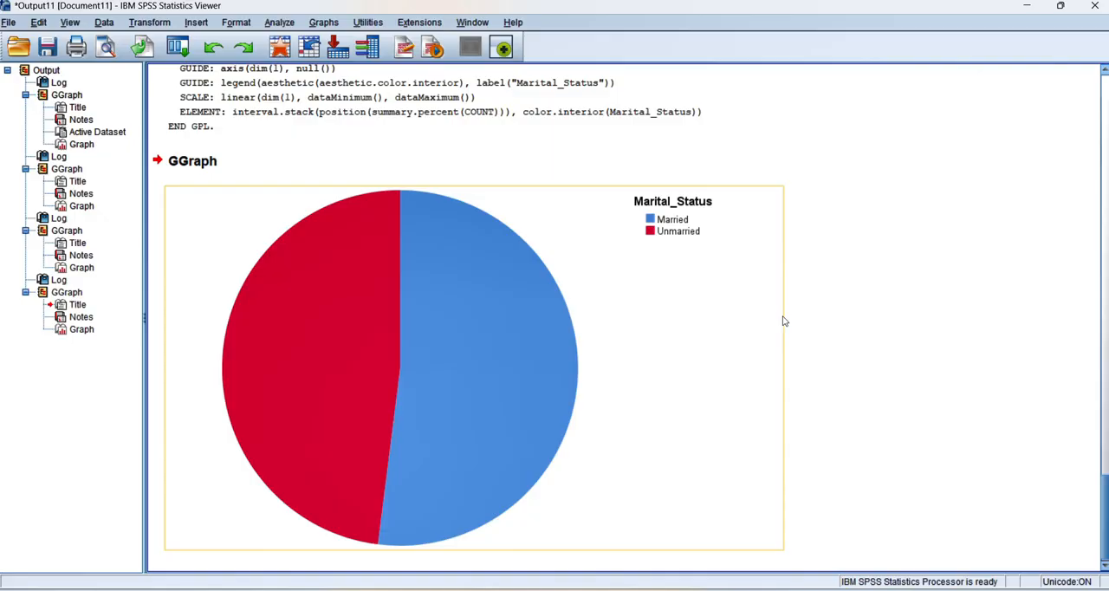
Return to the data, reopen Chart Builder and generate a simple histogram with Age on the x-axis.
{"action": "left_click", "coordinate": [1027, 6]}
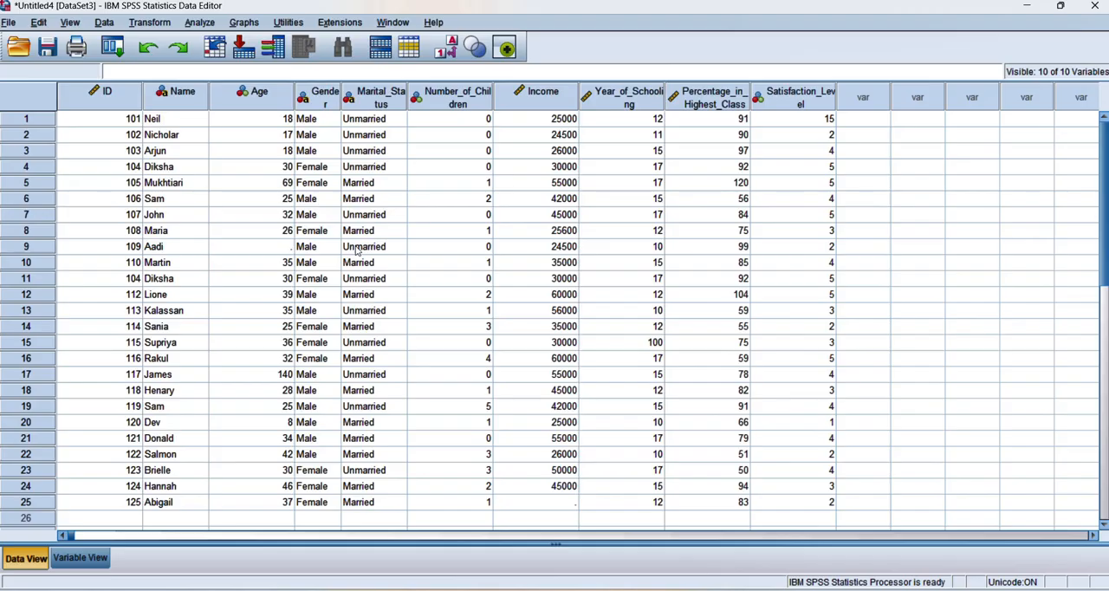
{"action": "left_click", "coordinate": [239, 26]}
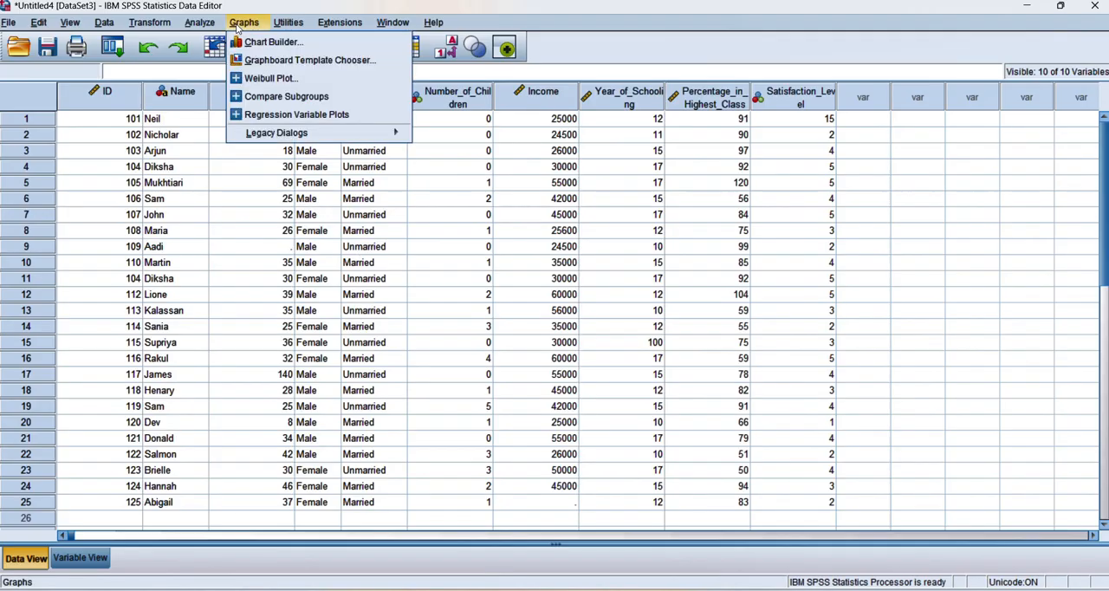
{"action": "left_click", "coordinate": [280, 46]}
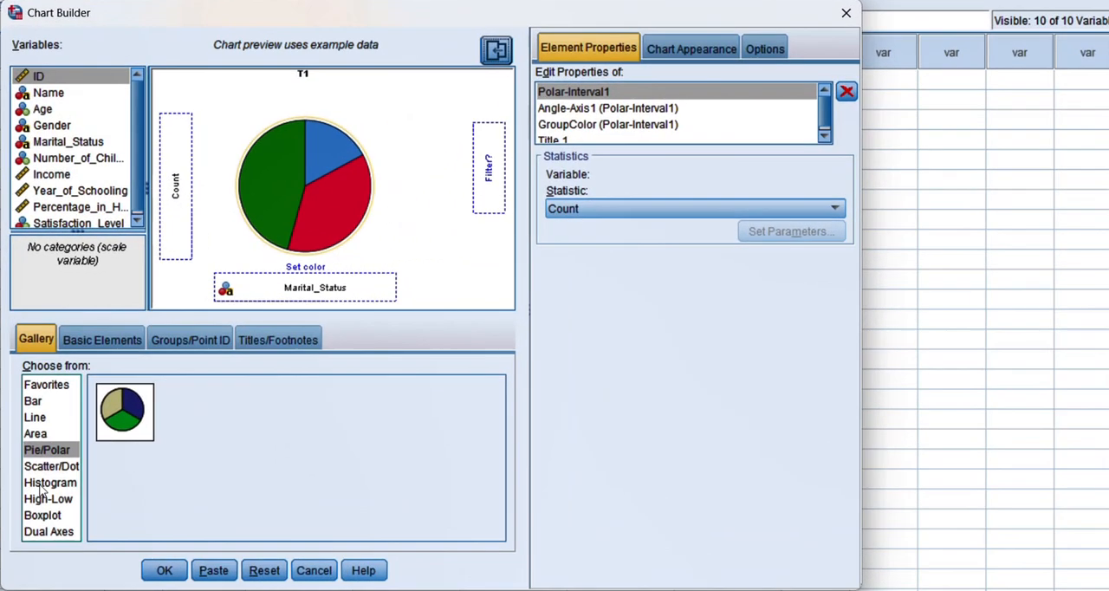
{"action": "left_click", "coordinate": [42, 486]}
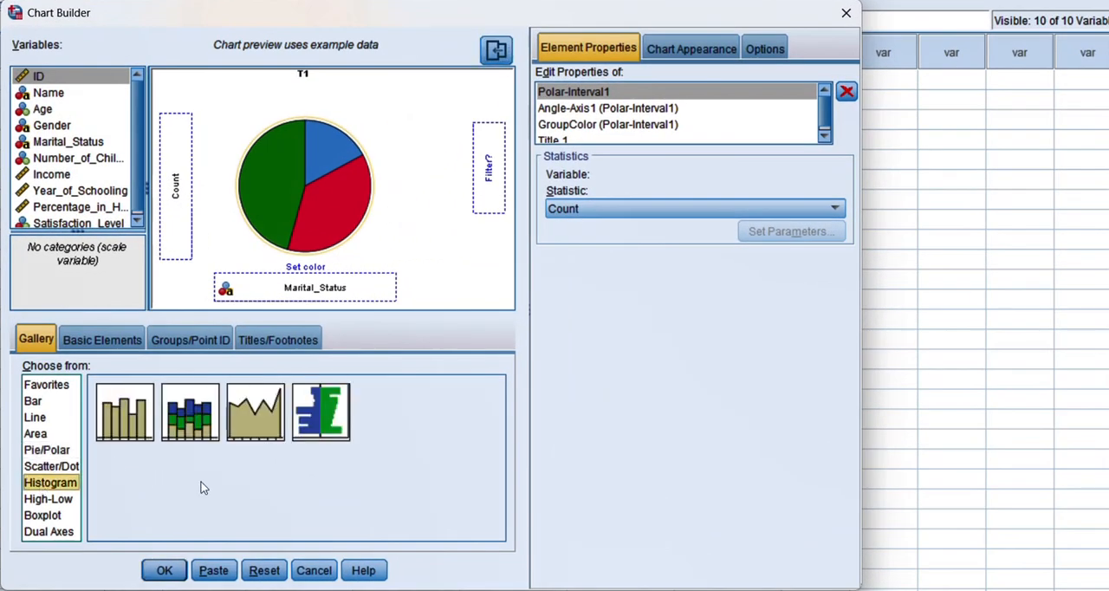
{"action": "double_click", "coordinate": [126, 416]}
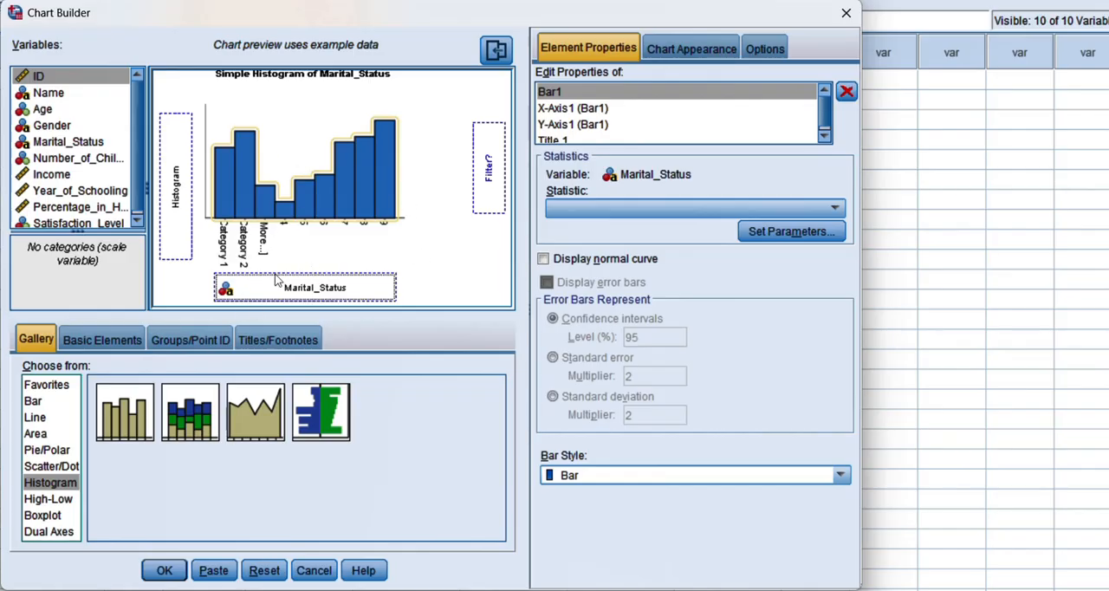
{"action": "left_click_drag", "start_coordinate": [43, 110], "coordinate": [310, 288]}
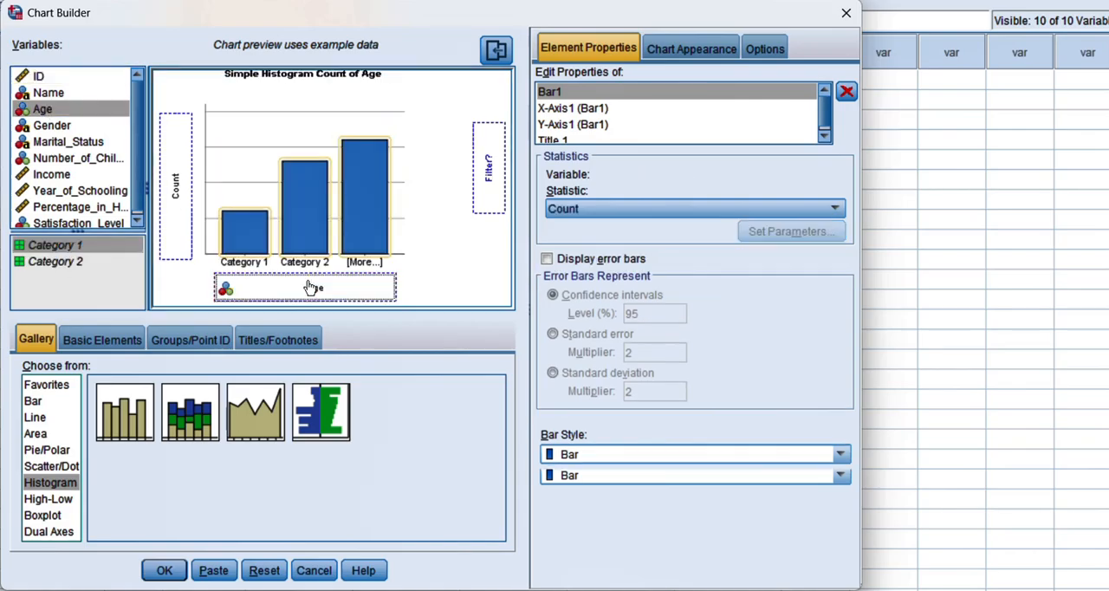
{"action": "left_click", "coordinate": [164, 570]}
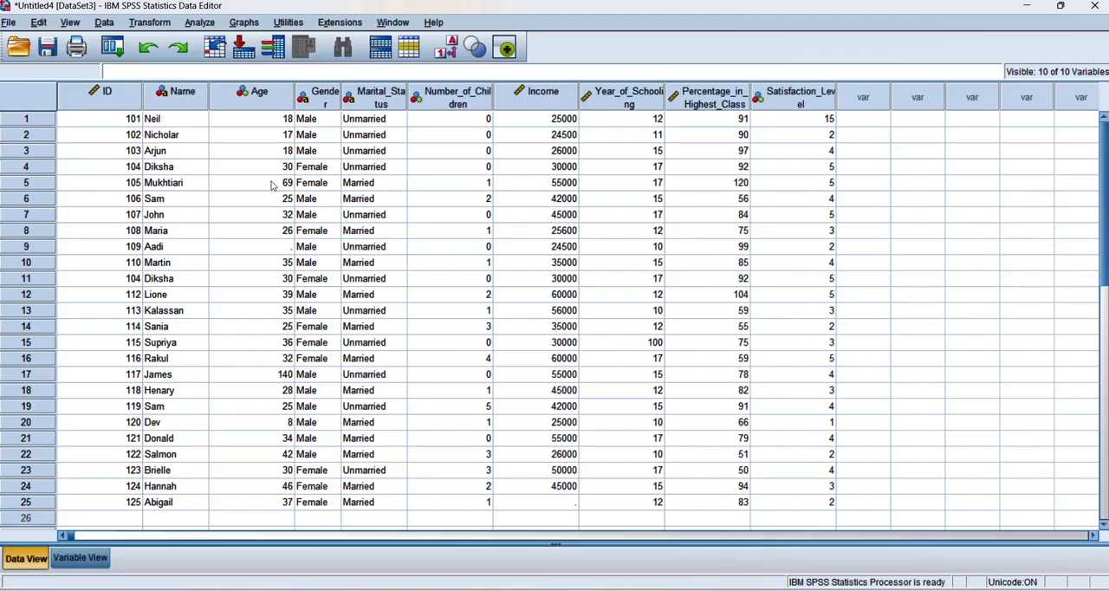
Reopen Chart Builder and set up a simple boxplot with Income on the y-axis and Age kept on the x-axis.
{"action": "left_click", "coordinate": [243, 23]}
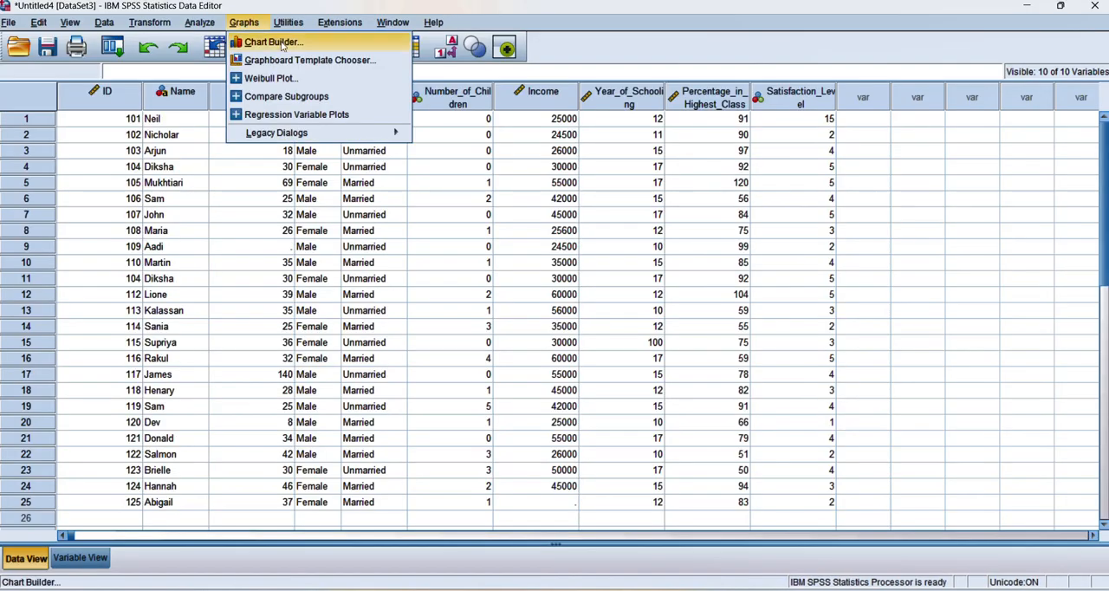
{"action": "left_click", "coordinate": [272, 42]}
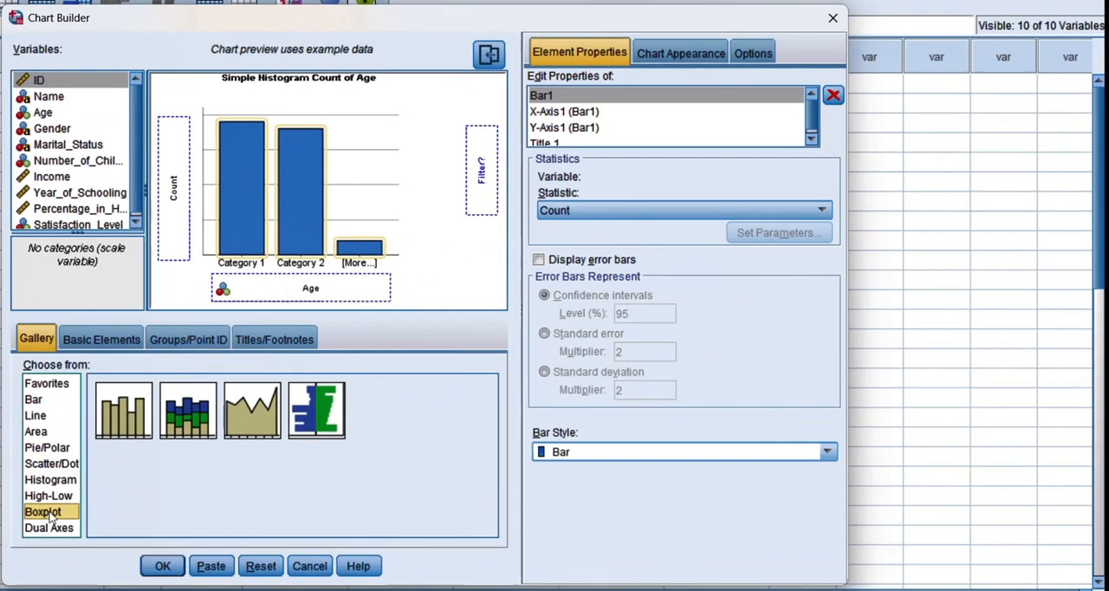
{"action": "left_click", "coordinate": [47, 512]}
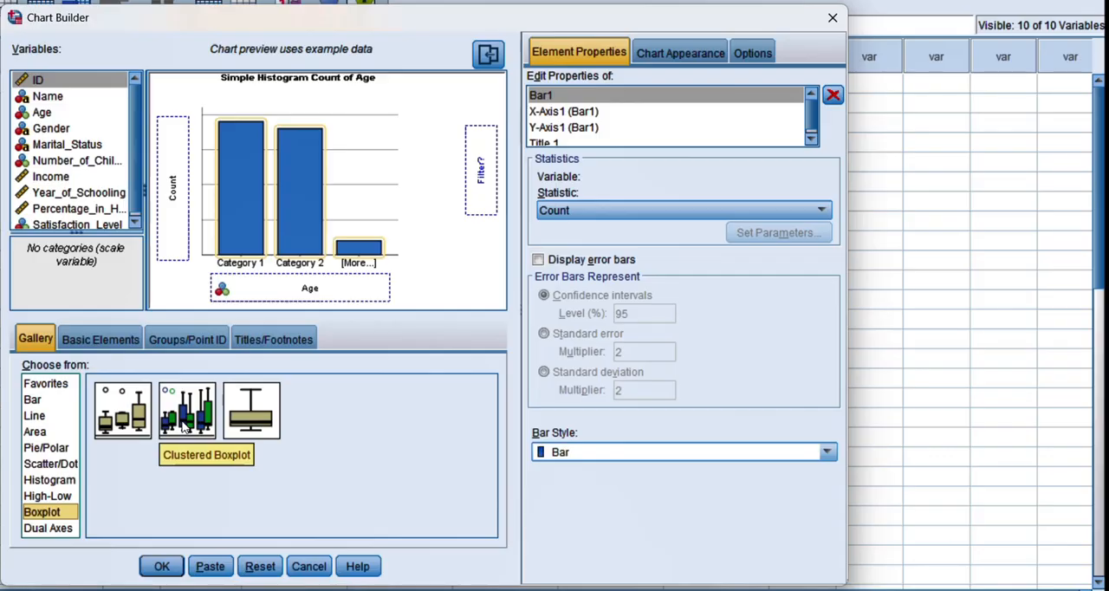
{"action": "double_click", "coordinate": [126, 427]}
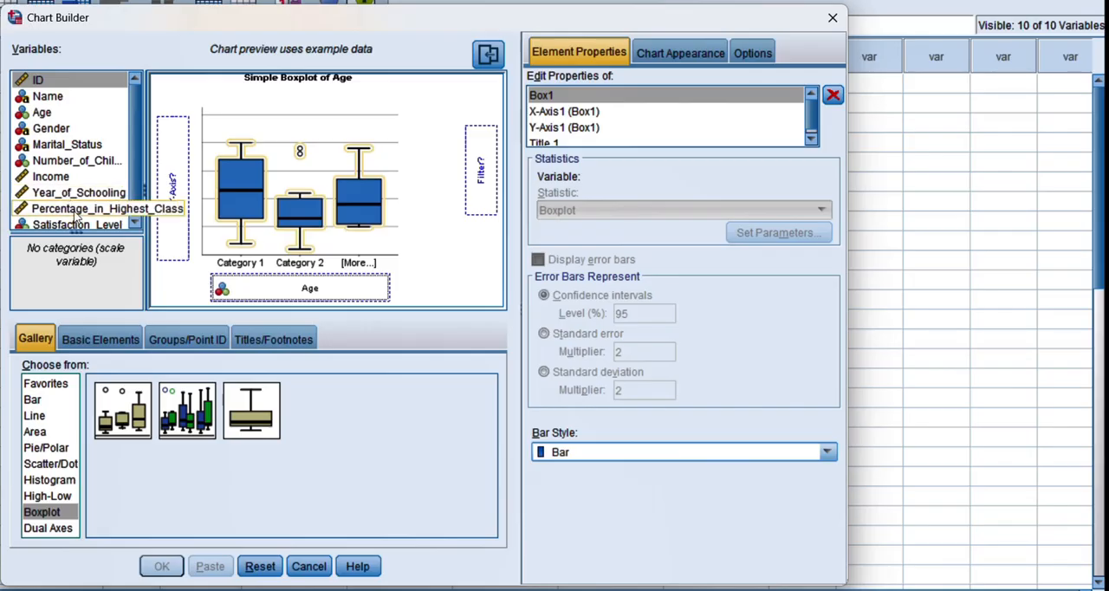
{"action": "left_click_drag", "start_coordinate": [73, 177], "coordinate": [173, 198]}
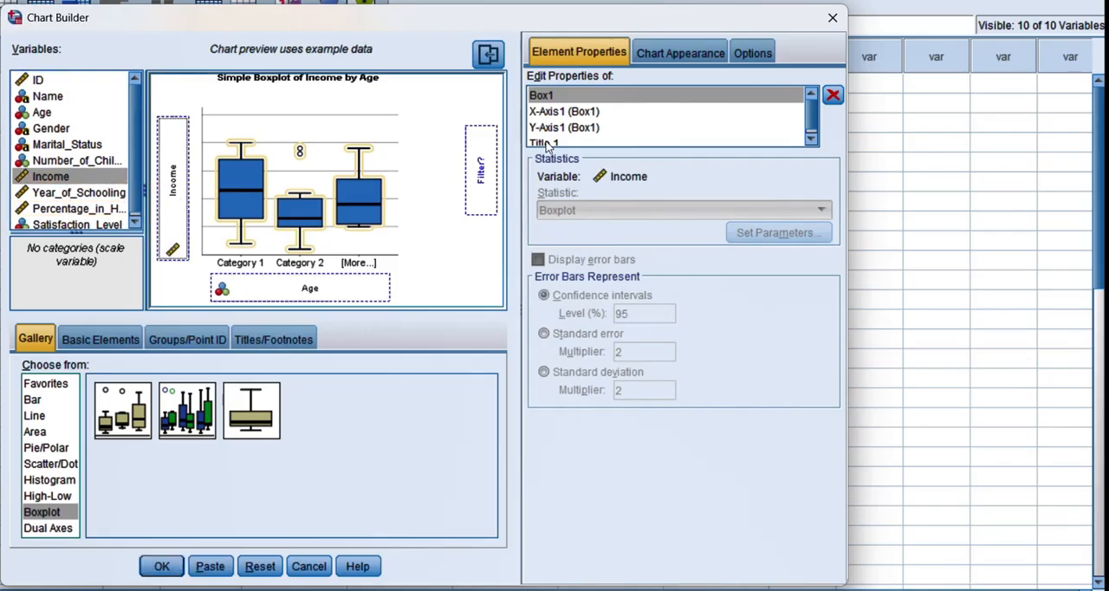
{"action": "left_click", "coordinate": [565, 111]}
{"action": "left_click", "coordinate": [656, 250]}
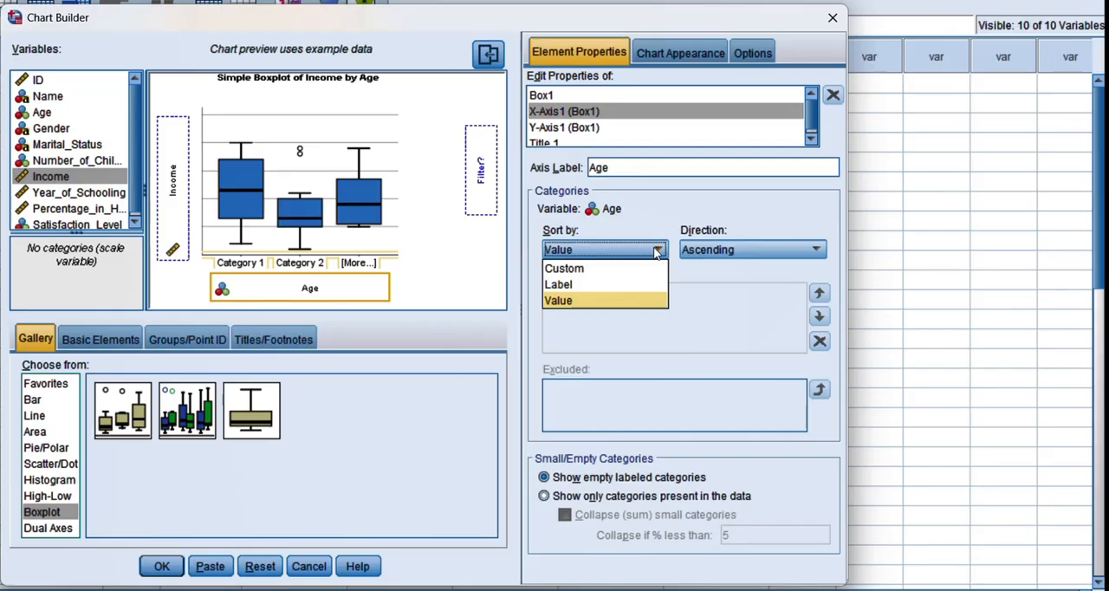
{"action": "left_click", "coordinate": [578, 129]}
{"action": "left_click", "coordinate": [577, 129]}
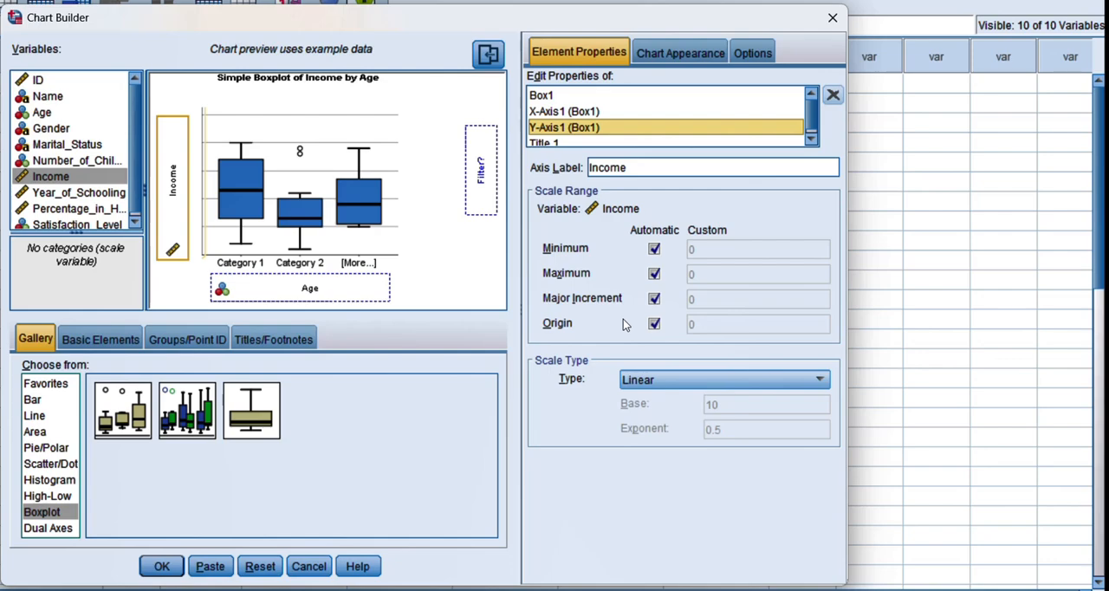
Enable custom appearance settings, set the Category 1 colour to pink (254, 130, 180) and generate the boxplot of Income by Age.
{"action": "left_click", "coordinate": [662, 53]}
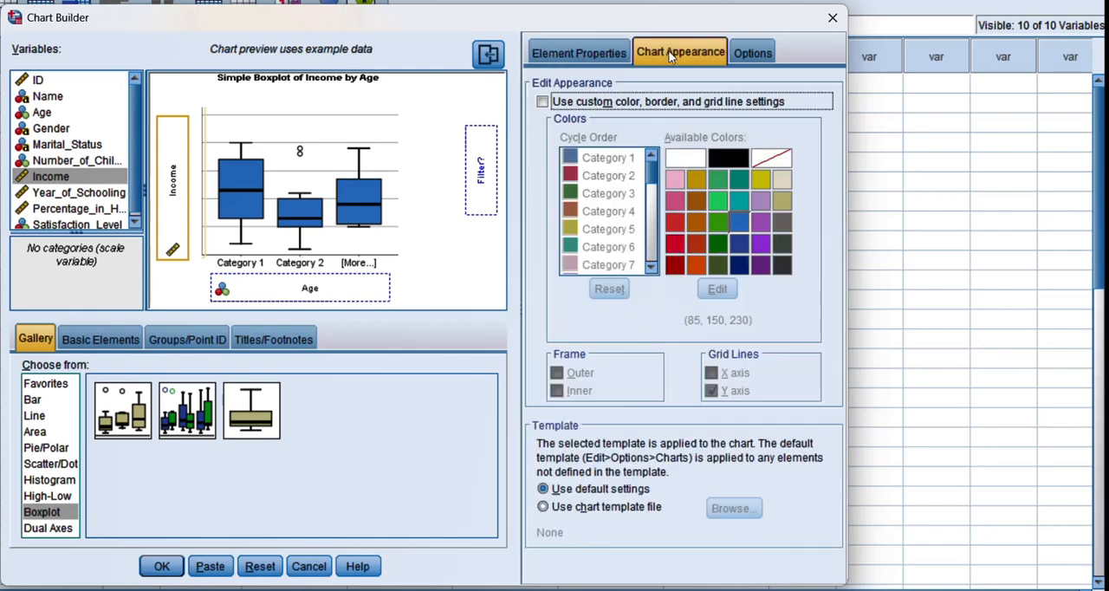
{"action": "left_click", "coordinate": [542, 101]}
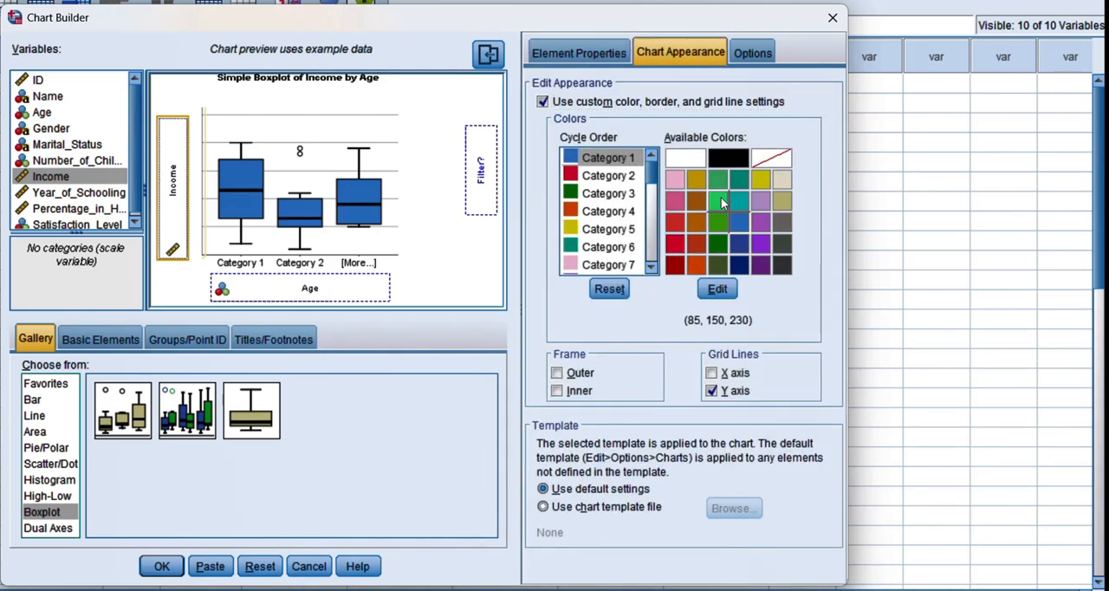
{"action": "left_click", "coordinate": [674, 201]}
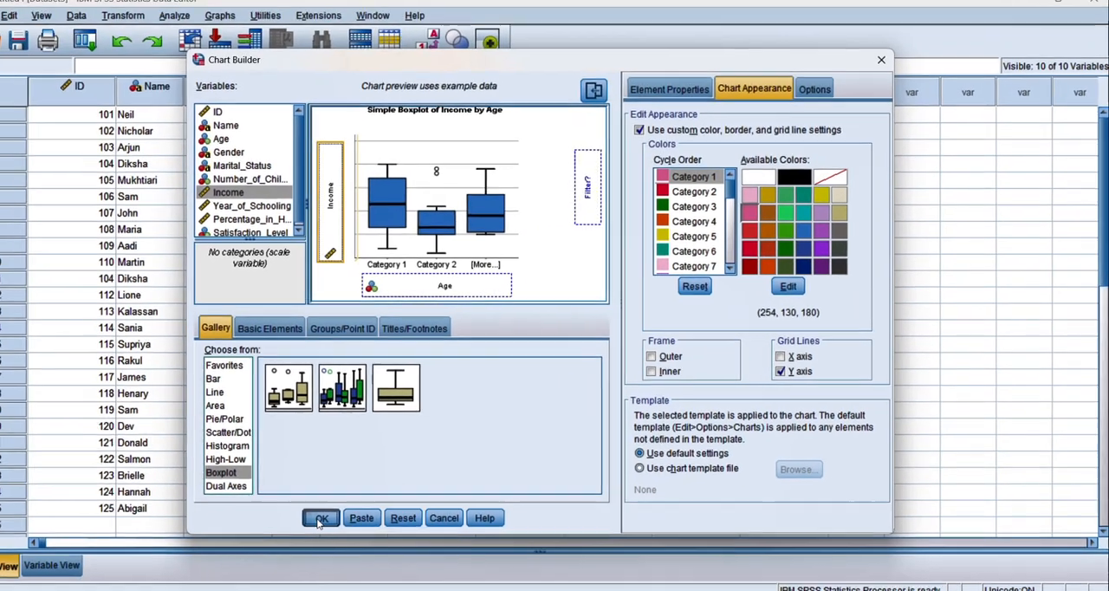
{"action": "left_click", "coordinate": [321, 520]}
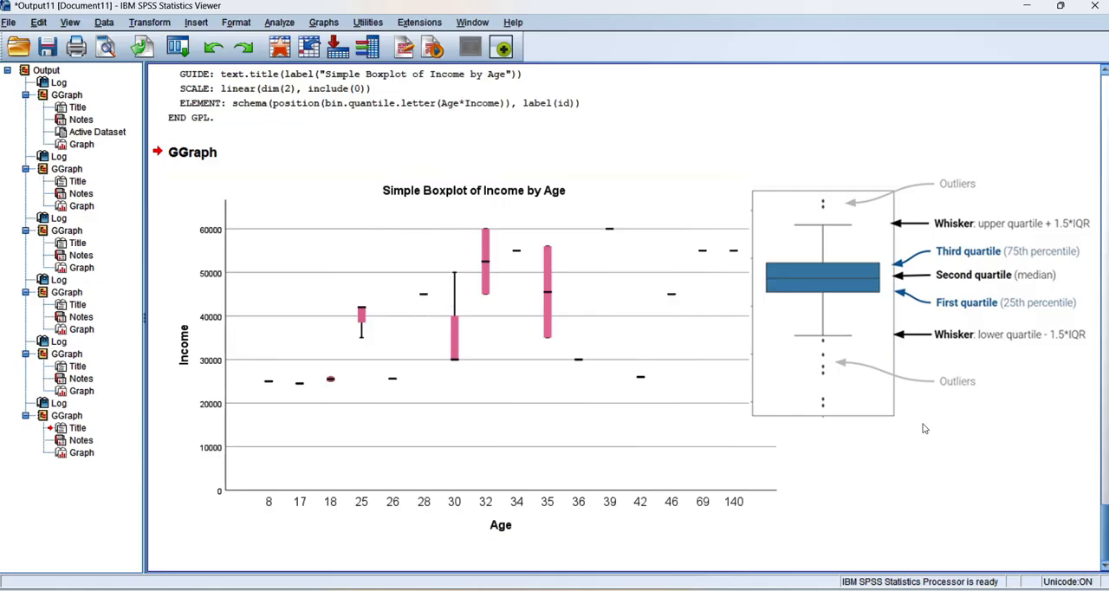
{"action": "left_click", "coordinate": [558, 249]}
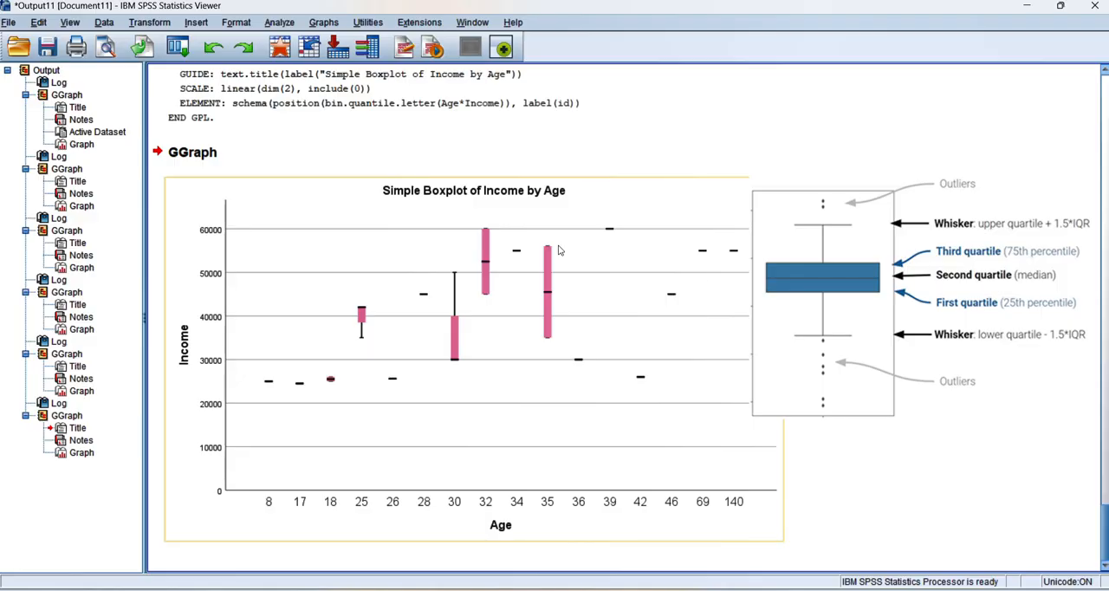